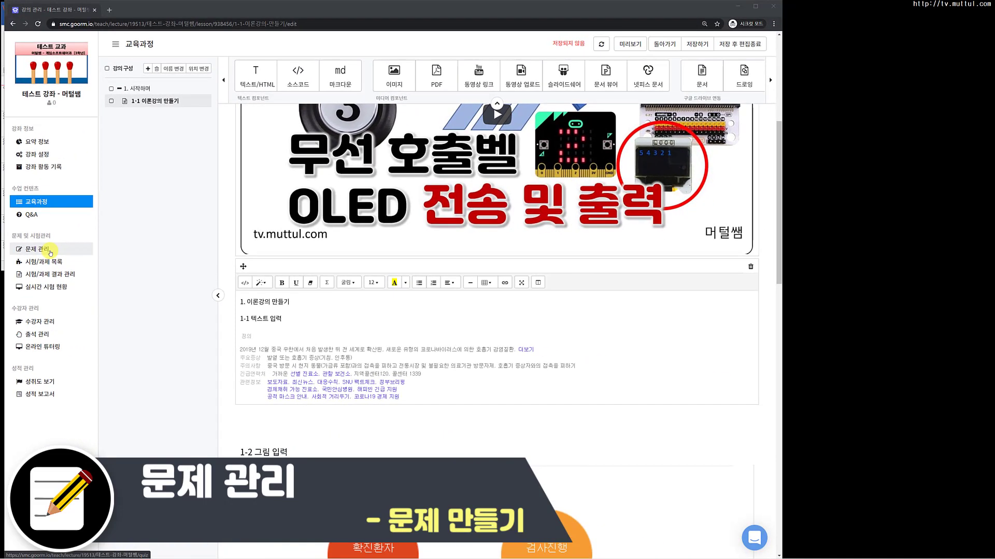
Step: Open the course's problem management page, staying on the editor when the leave-page dialog appears
left_click(131, 201)
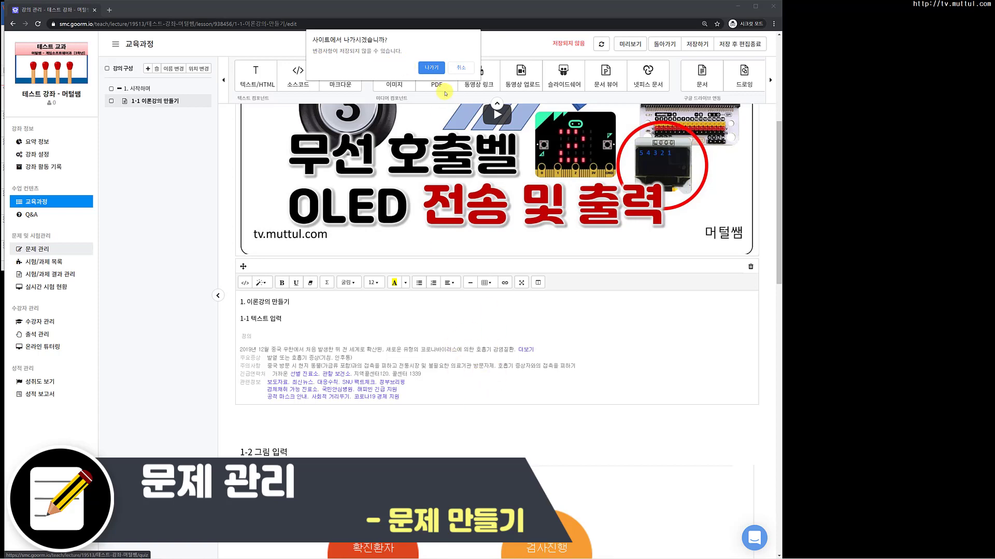
left_click(461, 68)
left_click(697, 44)
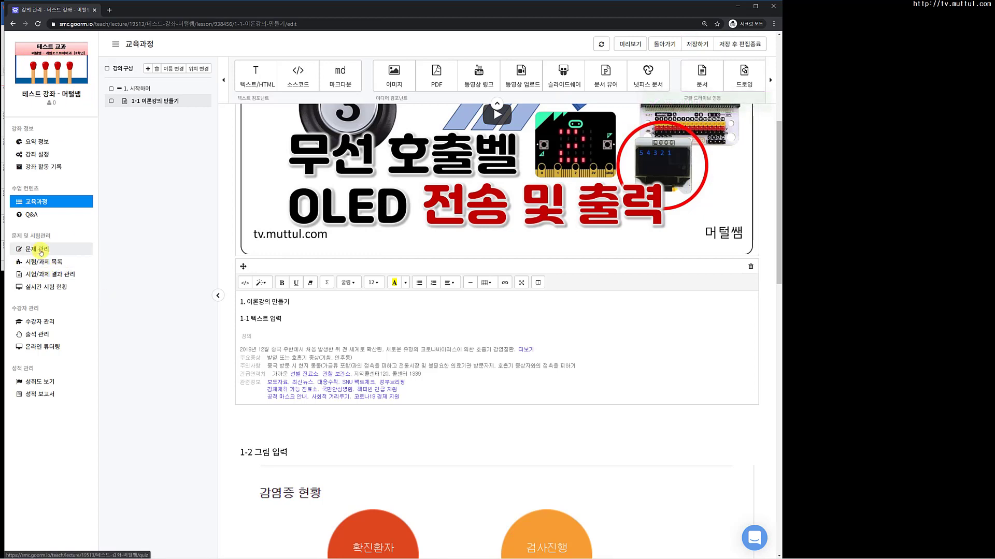
left_click(41, 251)
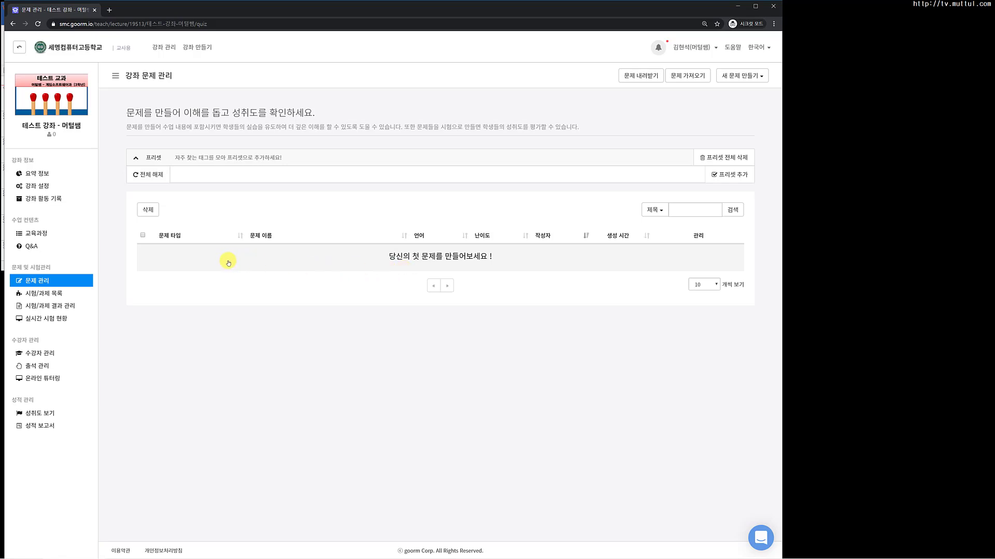
Step: Start creating a new O/X question
left_click(734, 77)
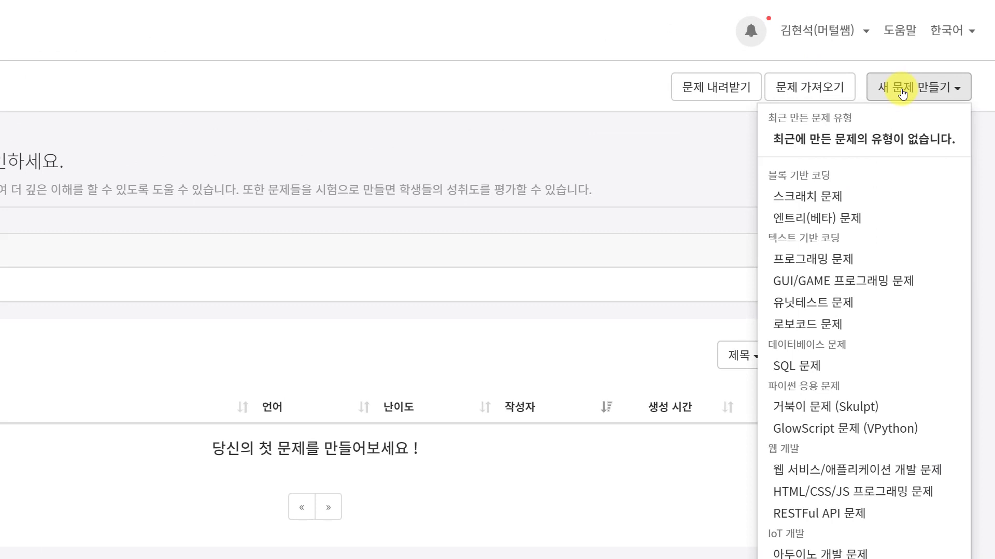
scroll(902, 93, "down", 5)
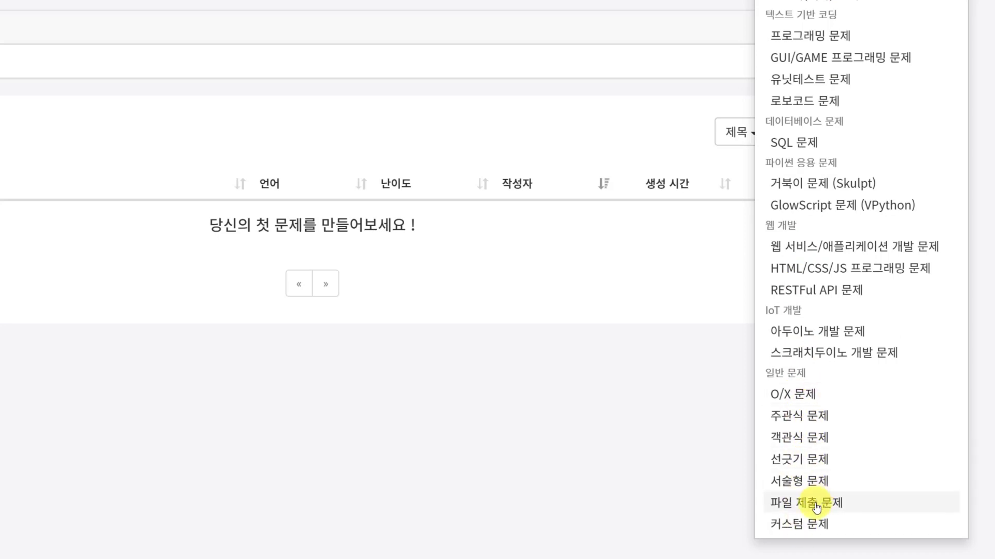
left_click(796, 396)
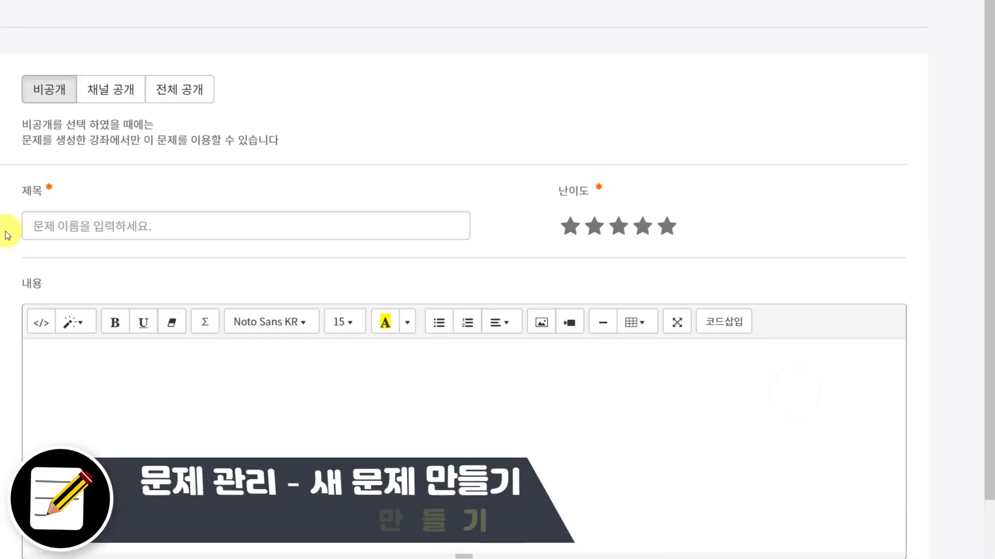
Step: Title the question '1.1 강좌 만들기' and set its difficulty to one star
left_click(71, 230)
type("1.")
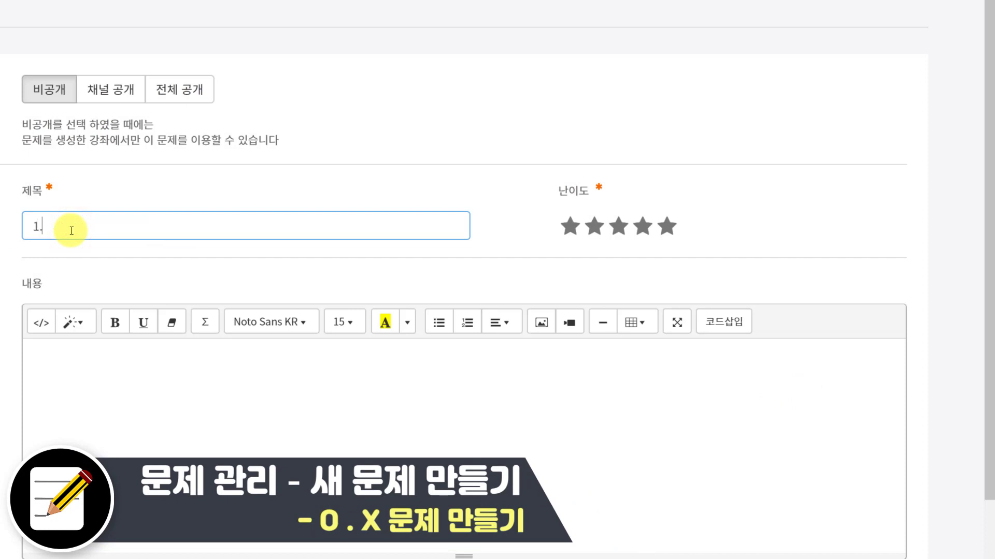
type("1 강")
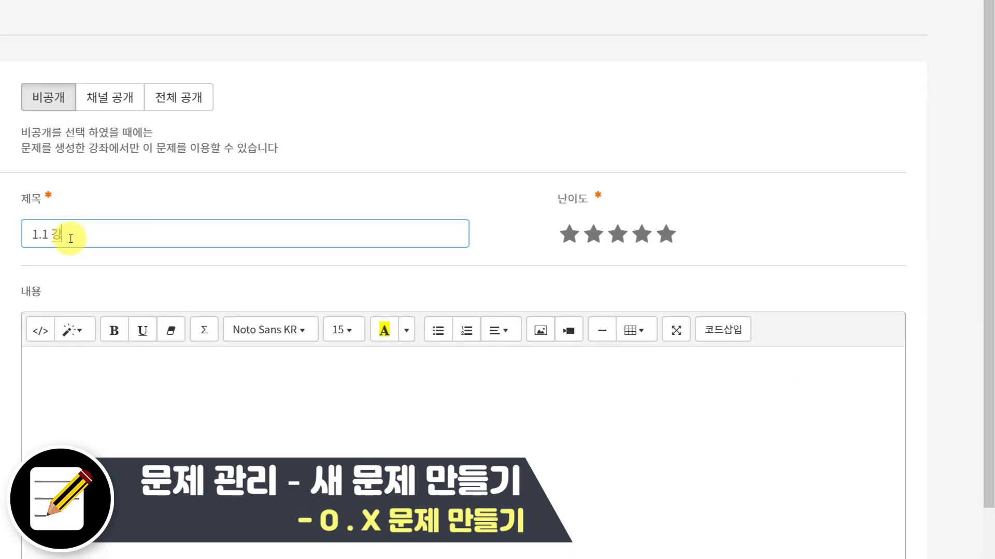
type("좌 만ㄴ")
type("들기")
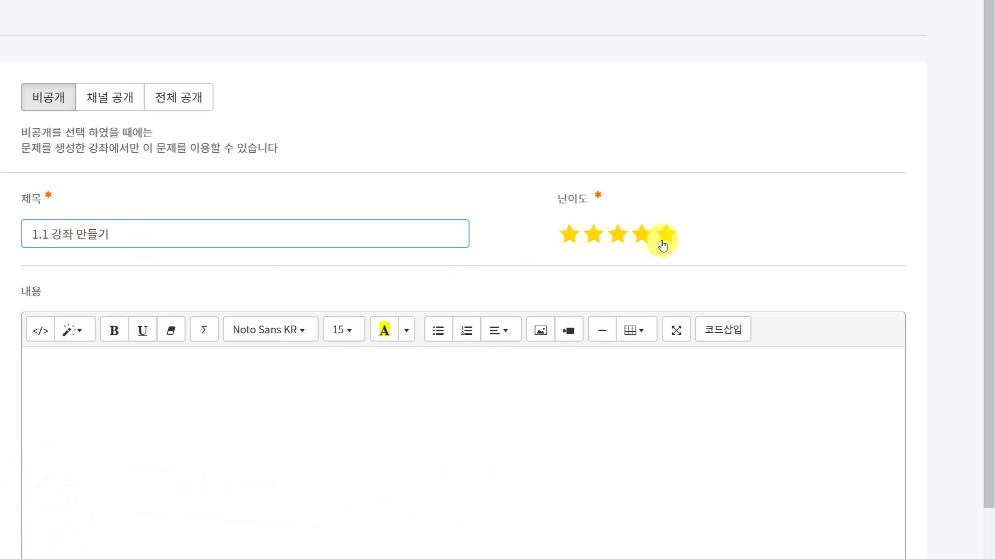
left_click(571, 235)
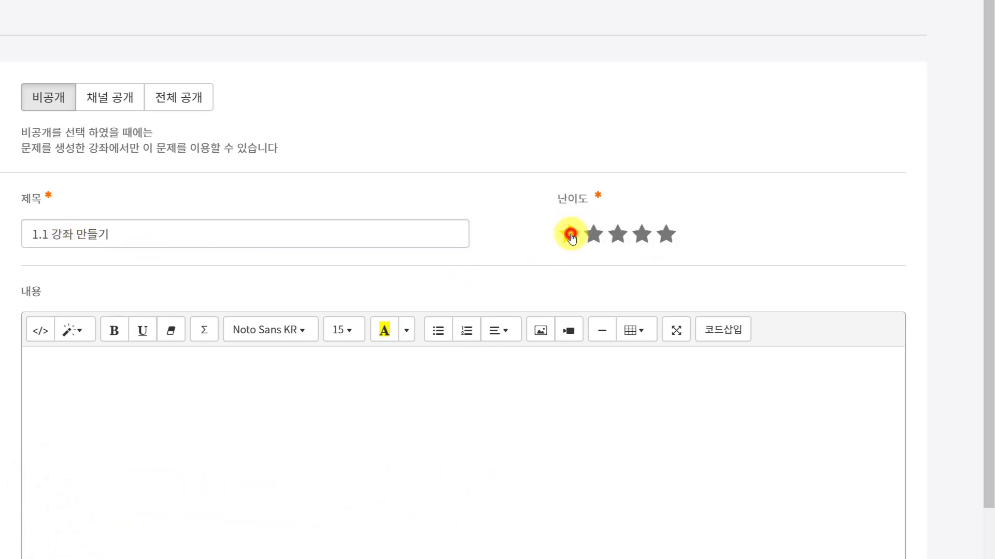
Step: Write two lines of placeholder text in the question content, starting with '1.'
left_click(205, 442)
scroll(210, 415, "down", 2)
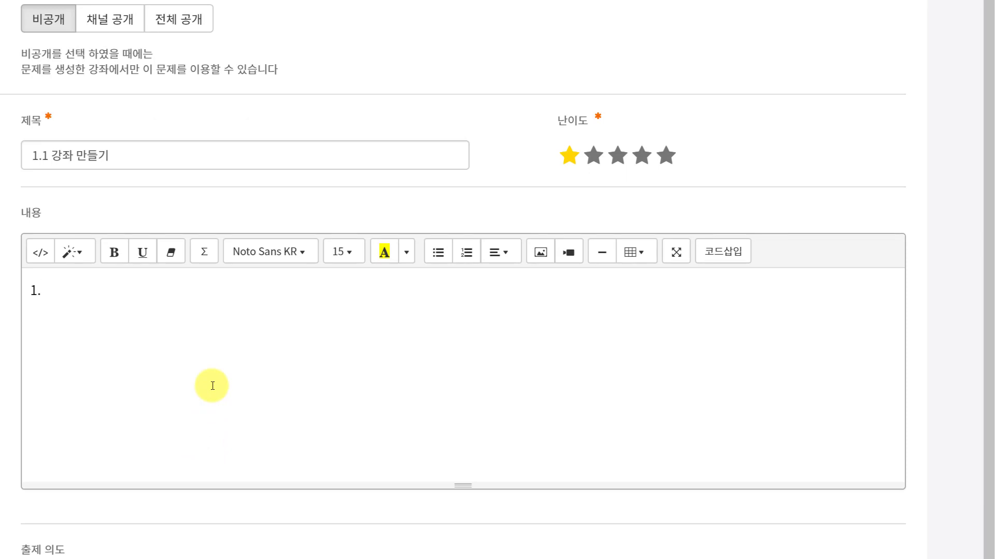
type("1. ㄱㅂㄷㄱㅂㄱㄱㅂㄱㅂㅈㅈㄷ")
key("Return")
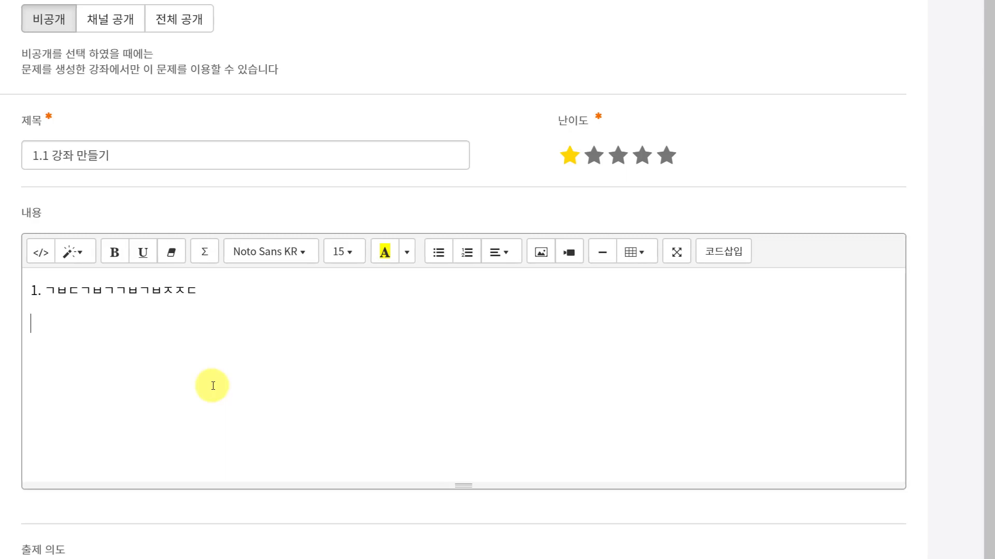
type("ㅇㄻㄻㄻㄻㄴㄹ")
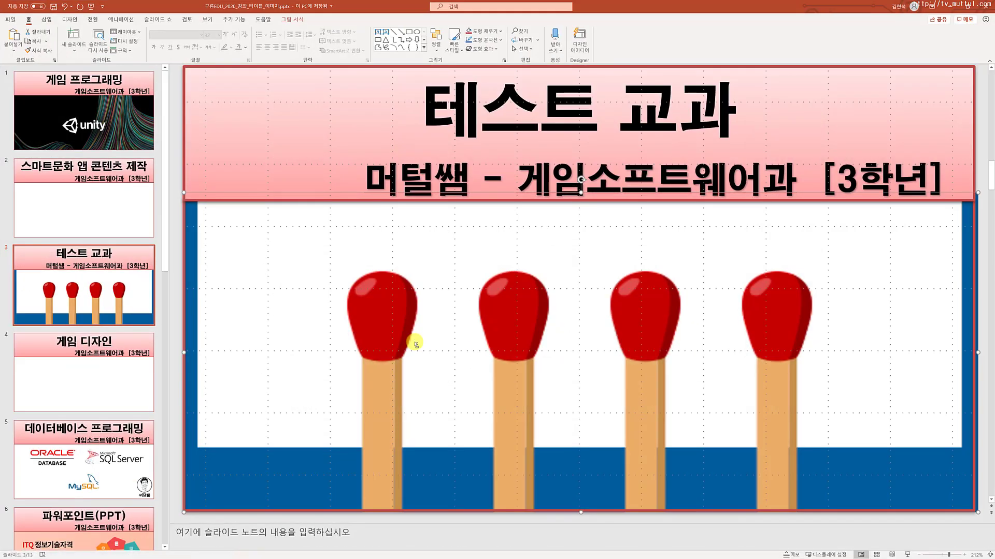
Step: Capture a screenshot of the slide's title area in PowerPoint
key("shift+Print")
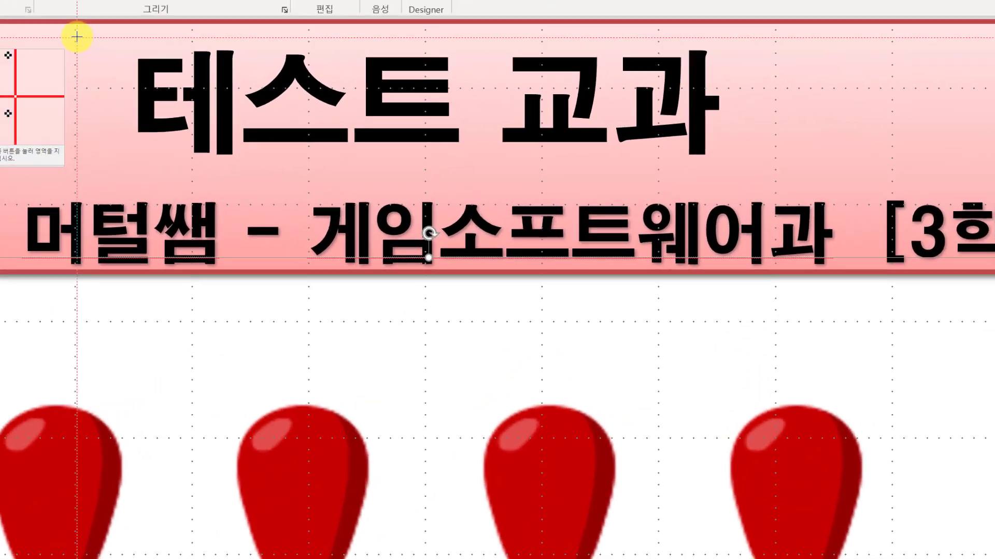
left_click_drag(394, 75, 474, 129)
left_click_drag(192, 139, 462, 187)
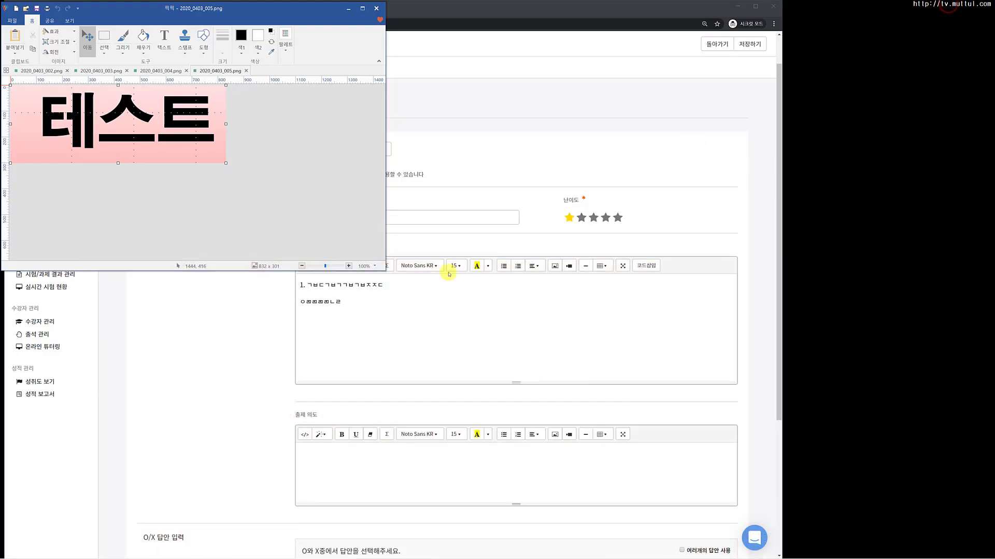
Step: Paste the captured image on a new line in the question content
left_click(422, 336)
left_click(360, 347)
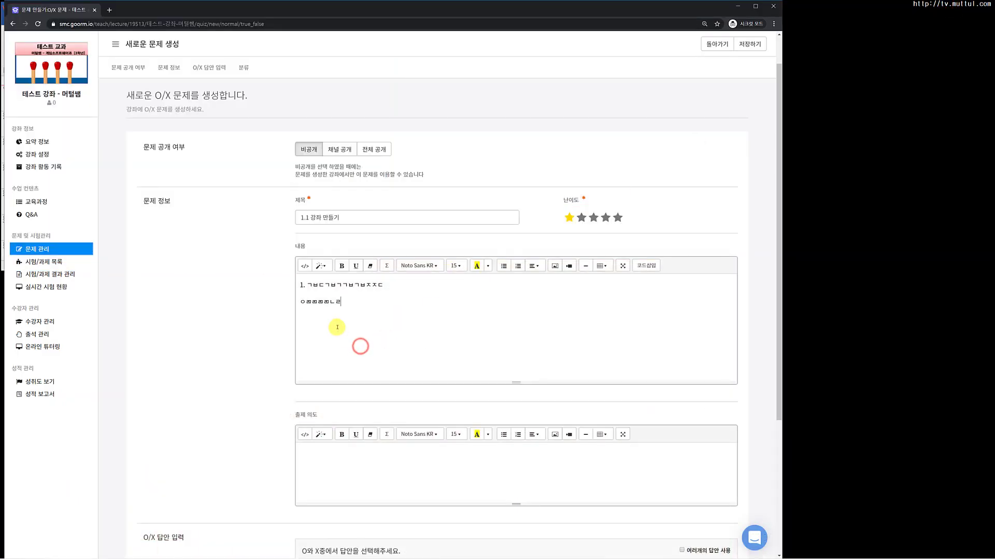
key("Return")
key("ctrl+v")
scroll(337, 327, "down", 2)
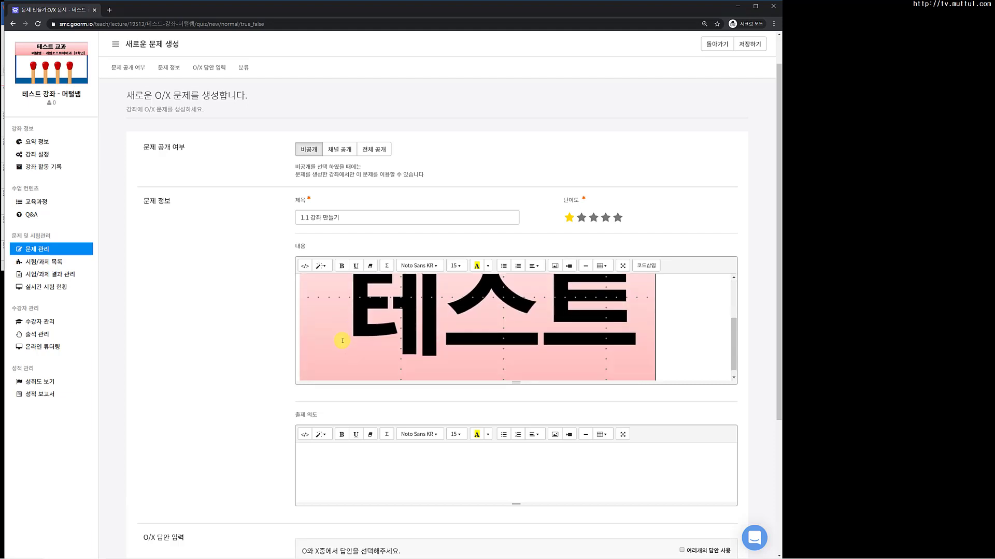
Step: Resize the pasted image to 100%
left_click(357, 324)
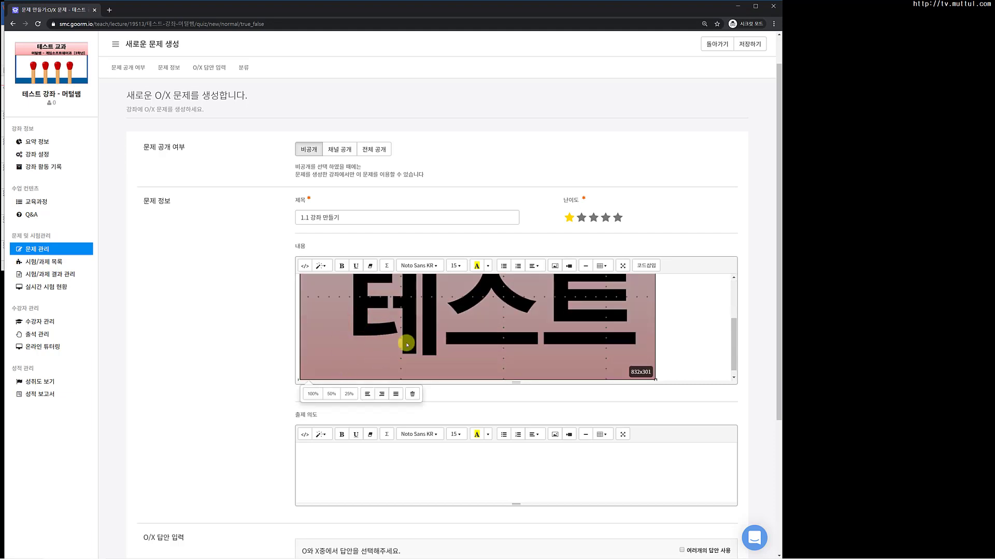
left_click(313, 395)
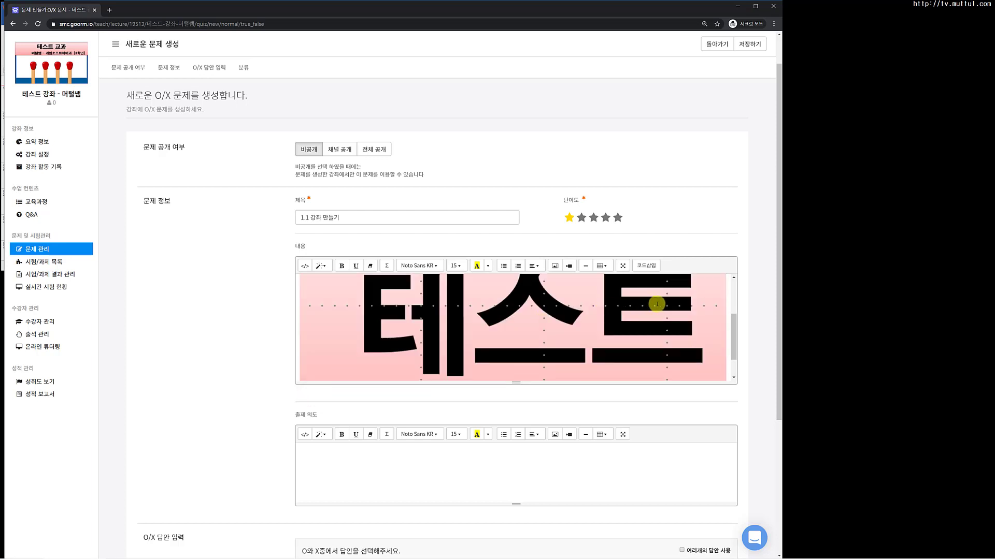
scroll(656, 304, "up", 3)
scroll(656, 318, "down", 3)
scroll(448, 466, "down", 2)
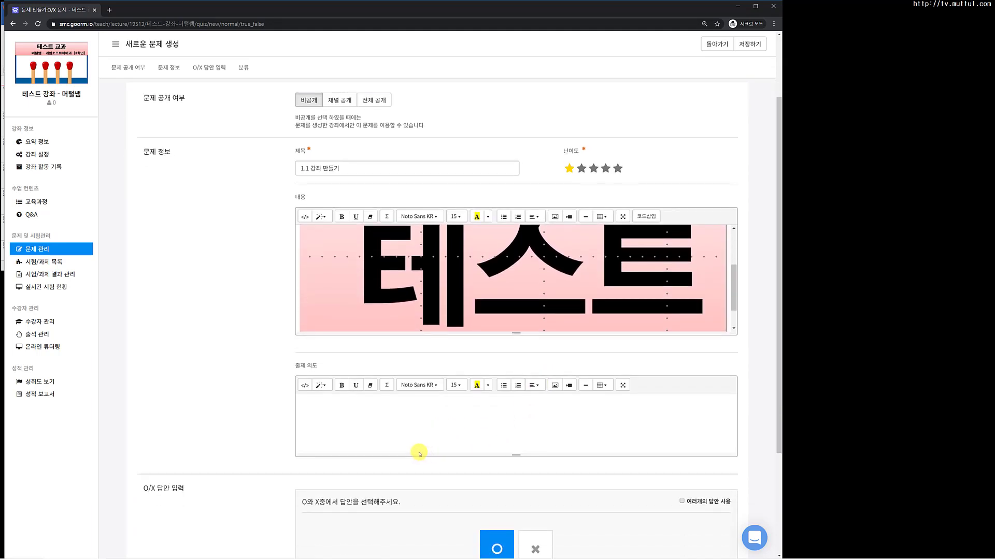
Step: Select O as the correct answer and create the question
left_click(327, 356)
scroll(361, 374, "down", 2)
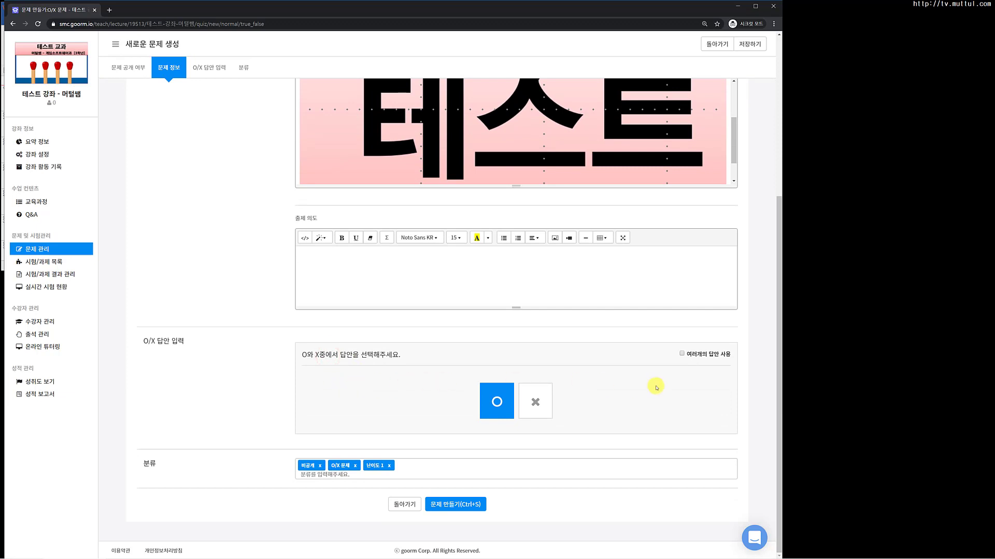
left_click(494, 404)
left_click(501, 410)
left_click(446, 507)
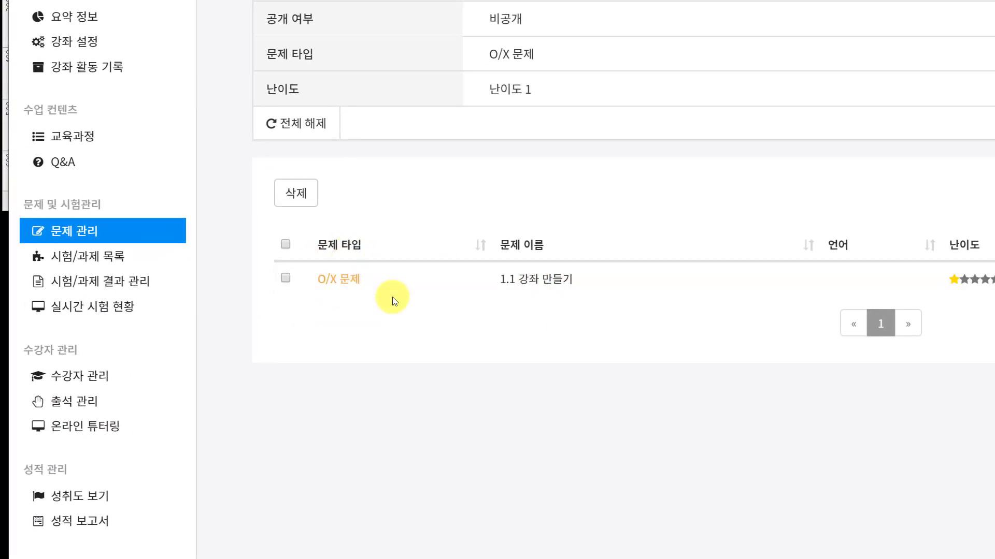
left_click(910, 24)
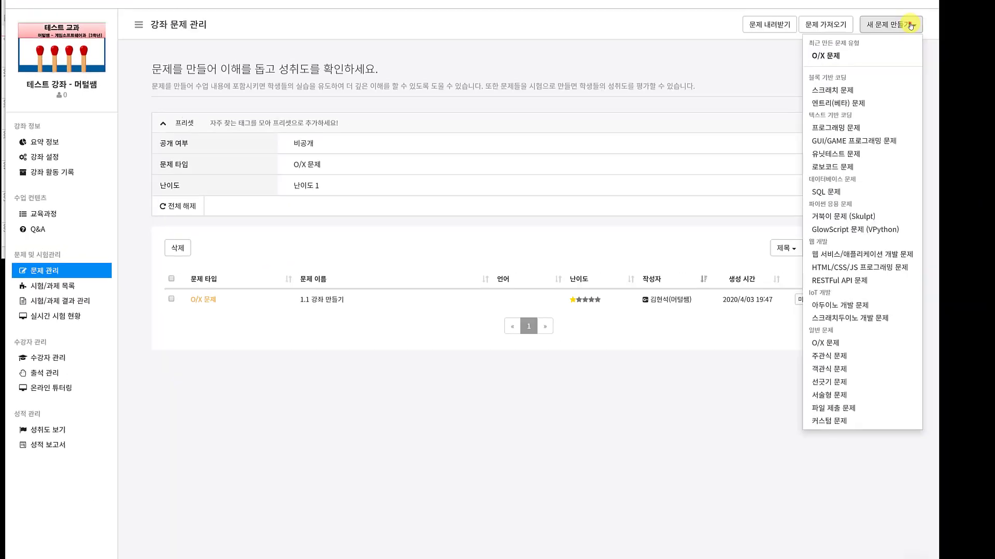
left_click(825, 56)
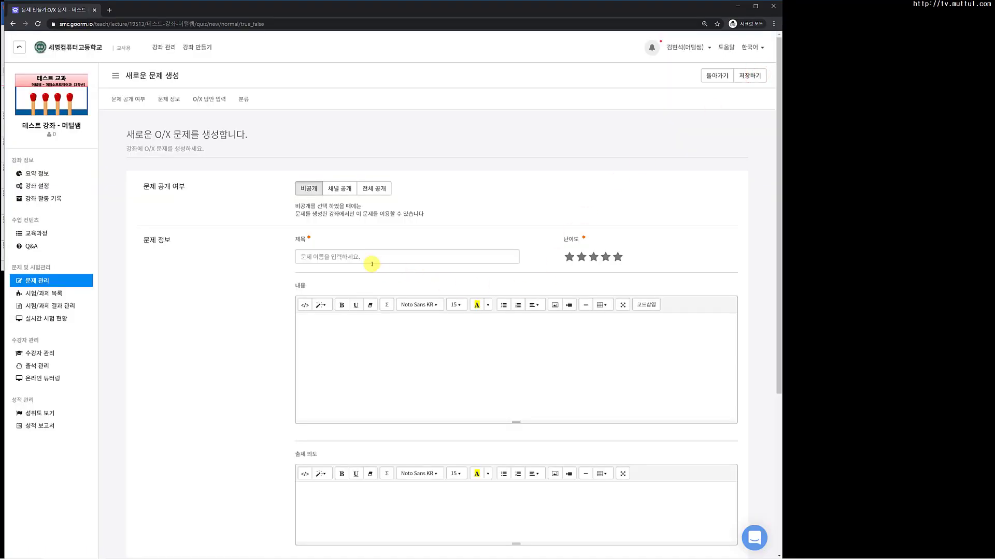
scroll(394, 389, "down", 5)
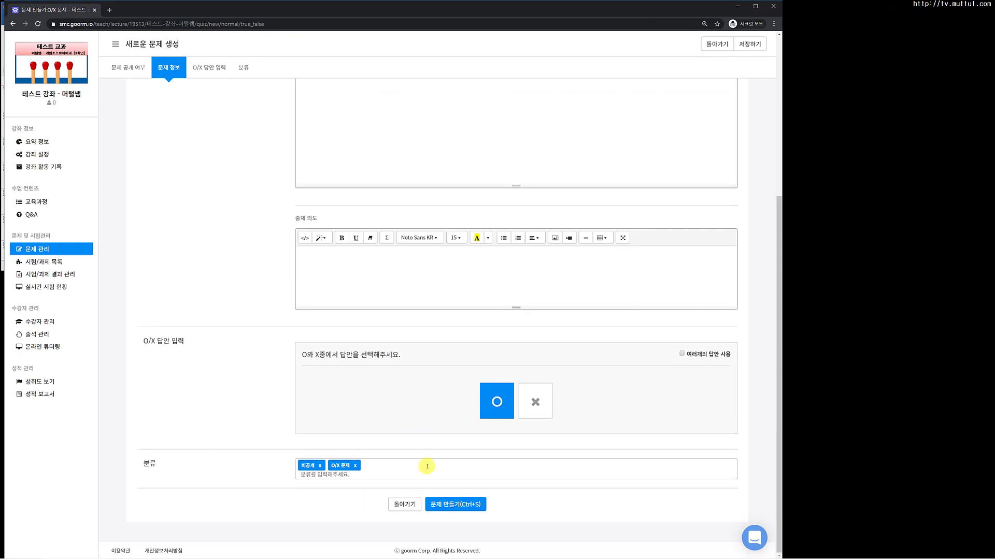
left_click(405, 504)
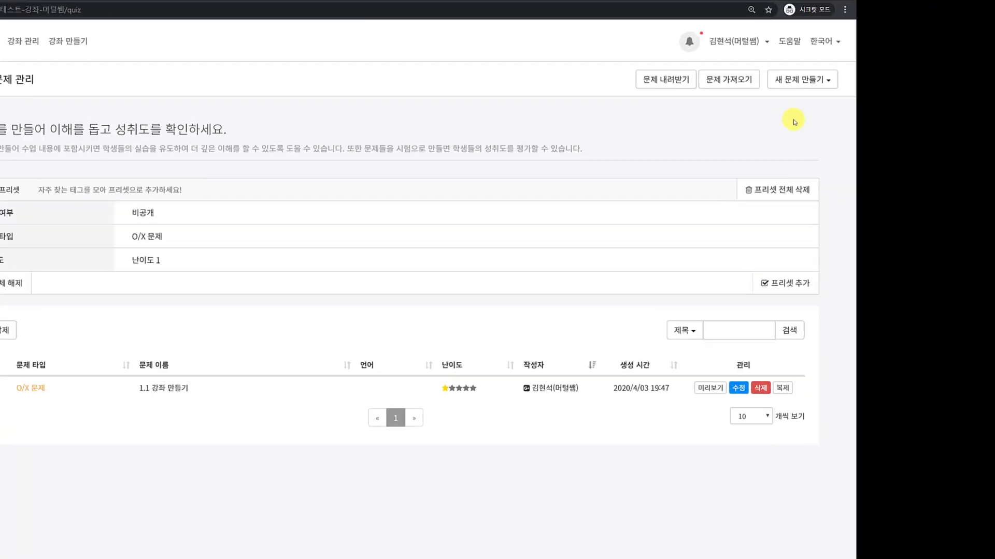
Step: Start creating a new short-answer (주관식) question
left_click(802, 79)
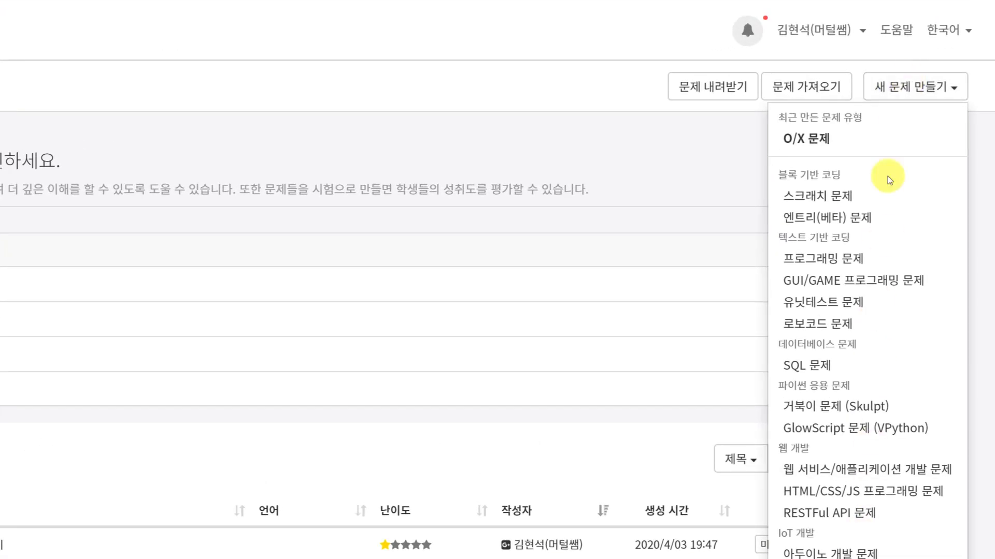
left_click(740, 104)
left_click(872, 86)
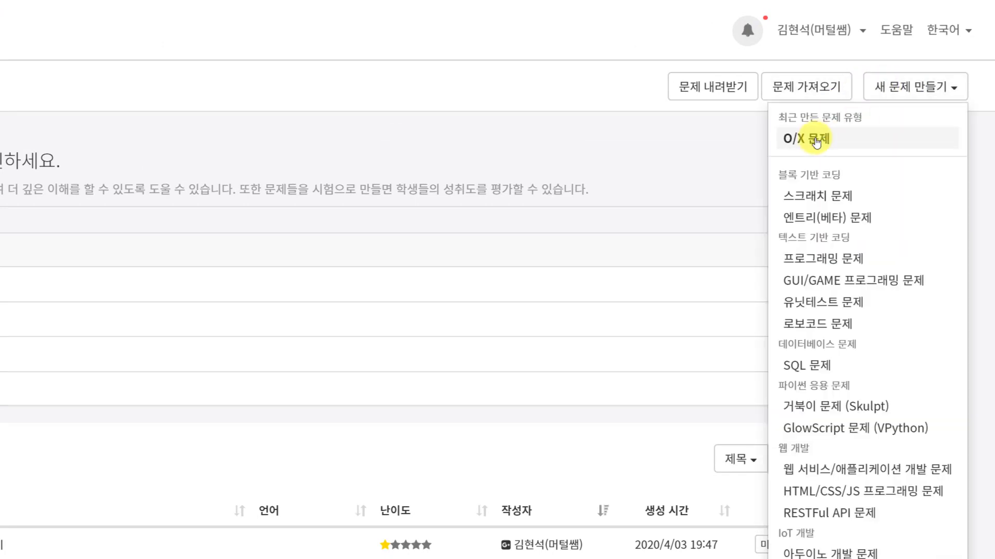
scroll(816, 143, "down", 10)
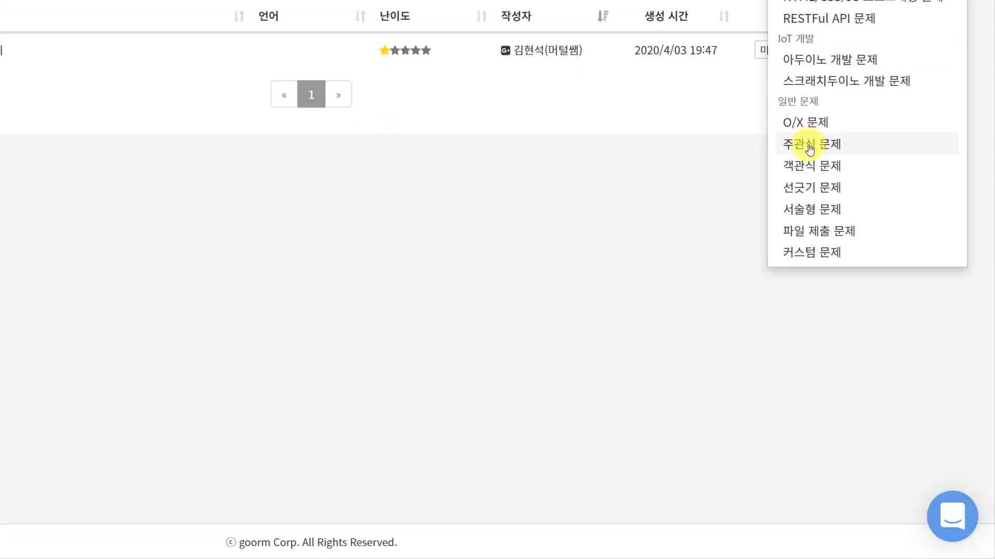
left_click(809, 148)
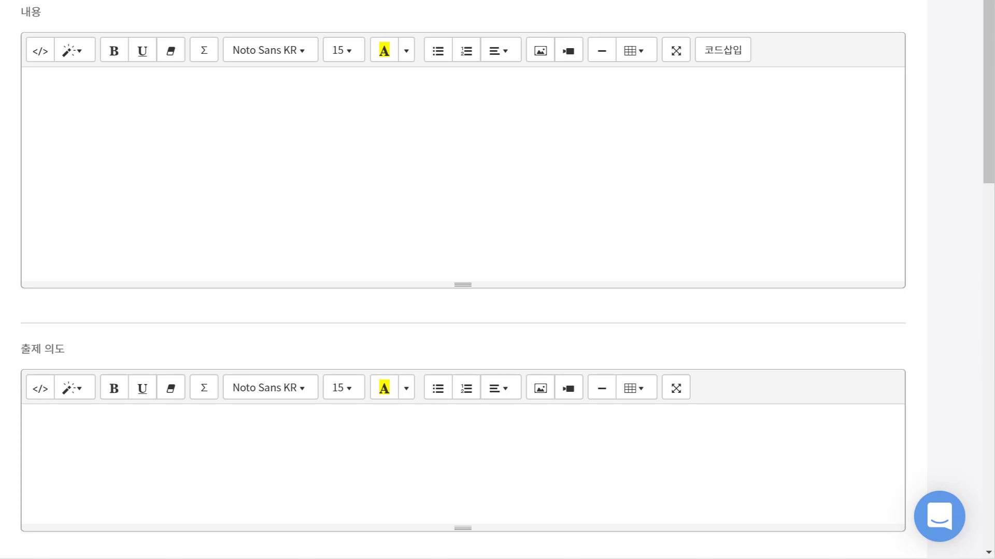
Step: Write the question content as '문제 2.' followed by placeholder letters, ending with a new line
left_click(322, 126)
type("2ㅁ")
key("BackSpace")
key("BackSpace")
type("문제 2. ㅁㅇㄴㄻㄹ")
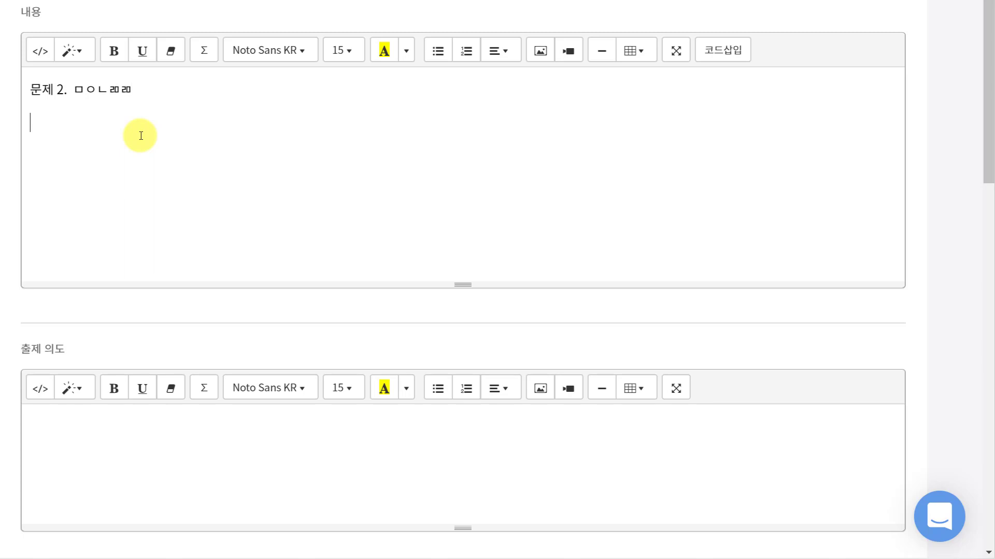
type("ㅁㅇㄻㄻㄴㄹ")
key("Return")
Step: Enter abc as the first correct answer and add an alternative answer field beneath it
scroll(266, 149, "down", 10)
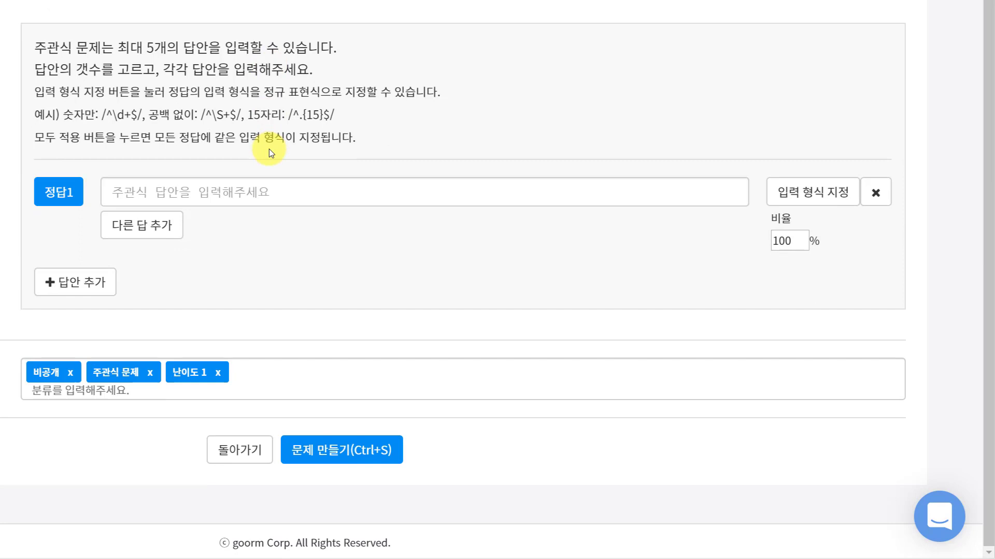
left_click(189, 191)
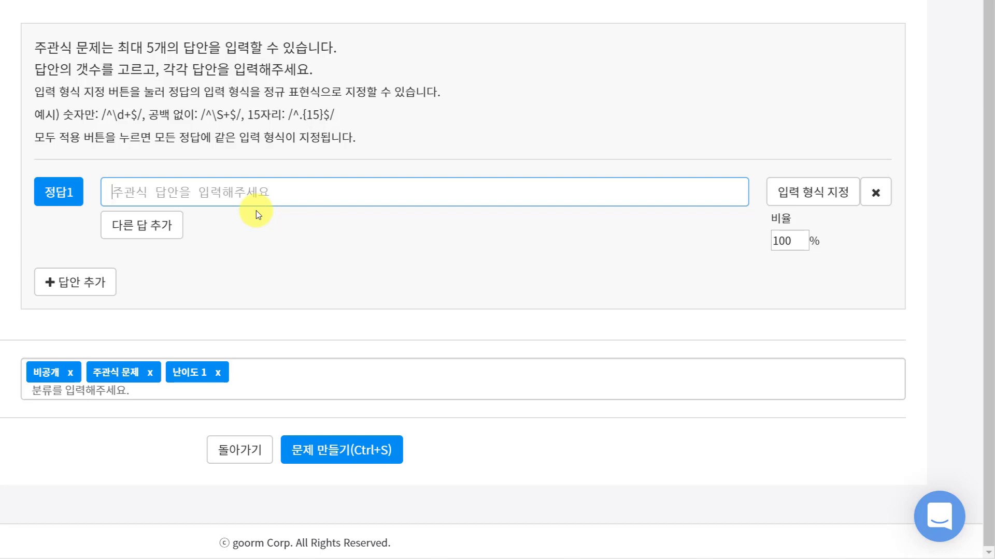
type("ㅁ")
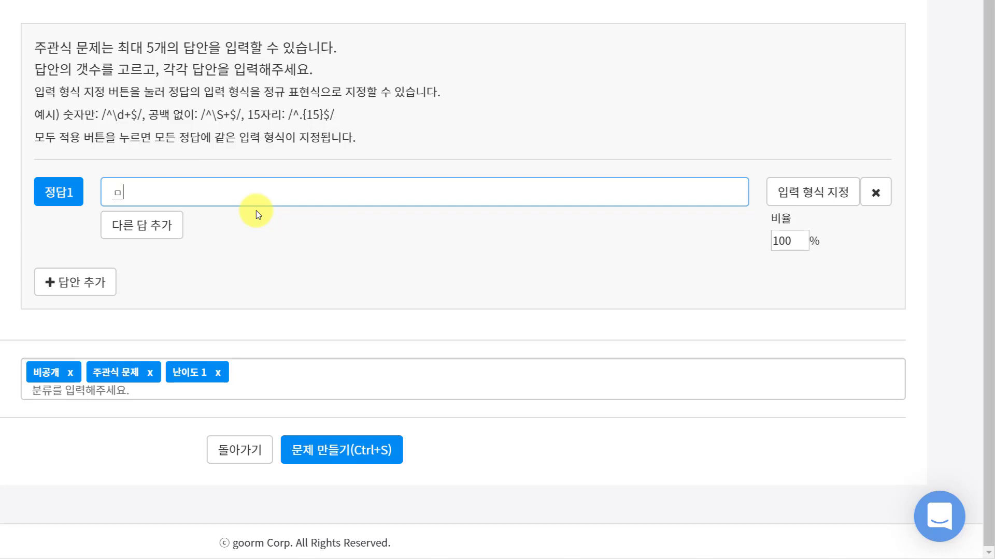
key("BackSpace")
type("abc")
left_click(156, 224)
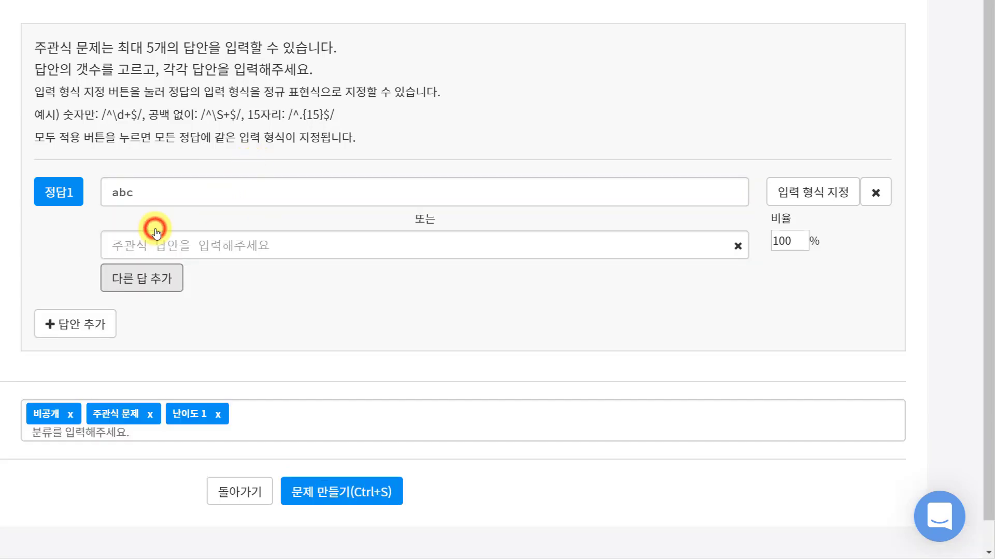
left_click(151, 244)
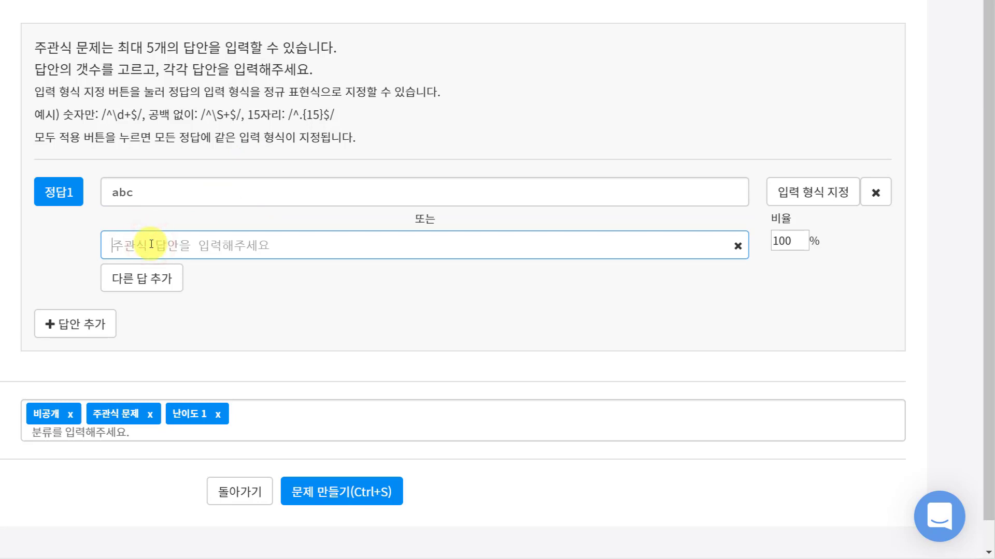
Step: Enter ABC as an alternative answer for the first correct answer
type("ABC")
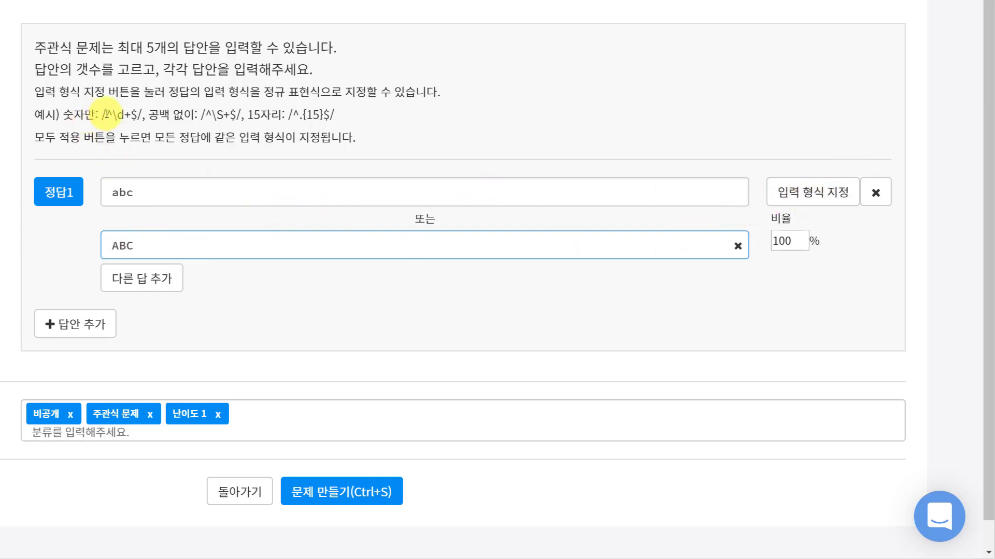
left_click_drag(106, 114, 337, 113)
left_click(357, 126)
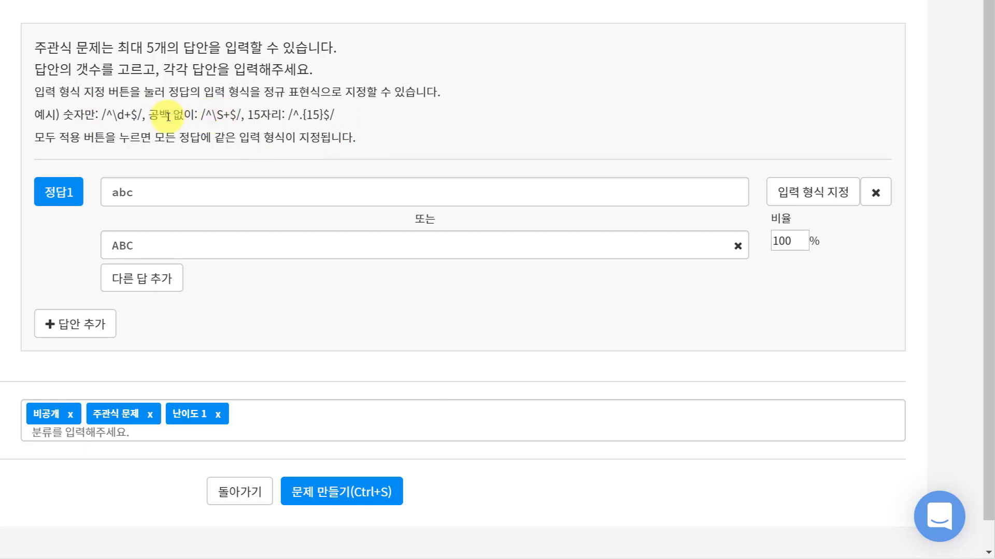
Step: Copy the no-spaces pattern /^\S+$/ from the examples and set it as the input format for answer 1
left_click_drag(149, 115, 240, 115)
key("ctrl+c")
left_click(232, 115)
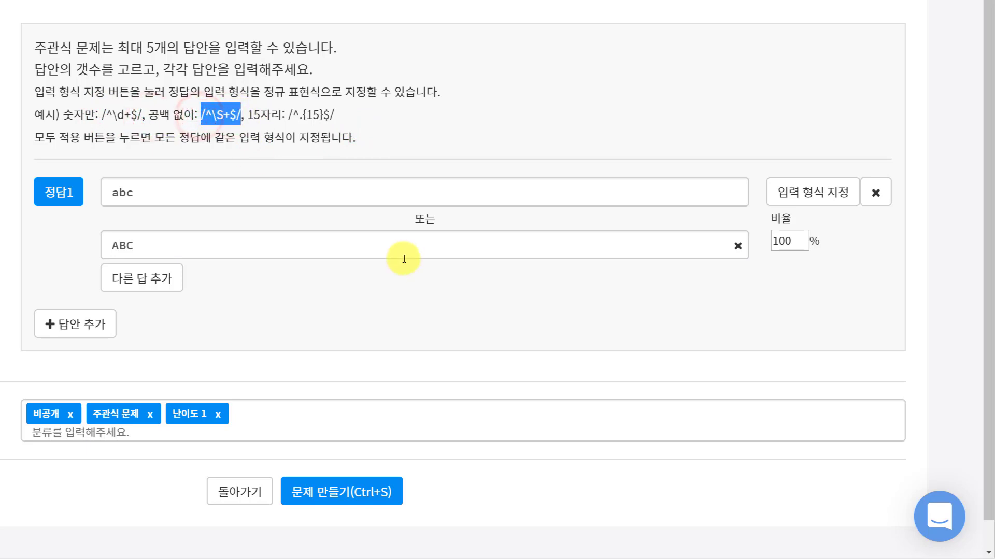
left_click(805, 196)
left_click(641, 195)
key("ctrl+v")
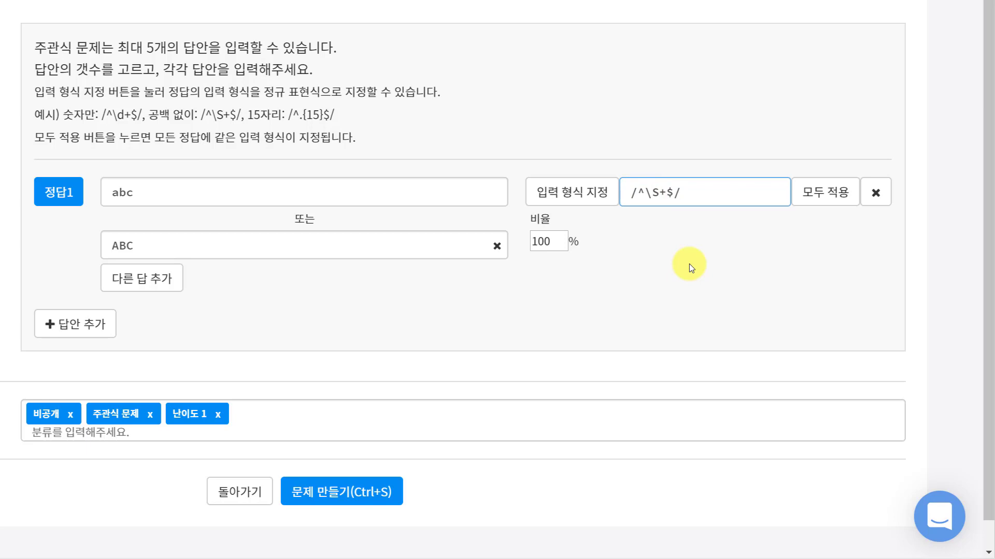
Step: Insert spaces between the letters of both answers, making them 'a b c' and 'A B C'
left_click(322, 202)
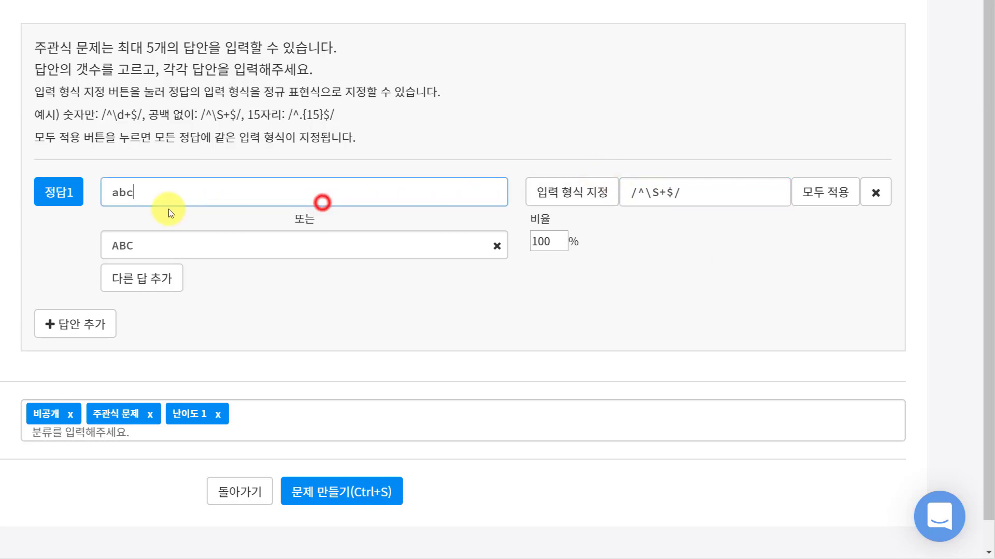
left_click(120, 192)
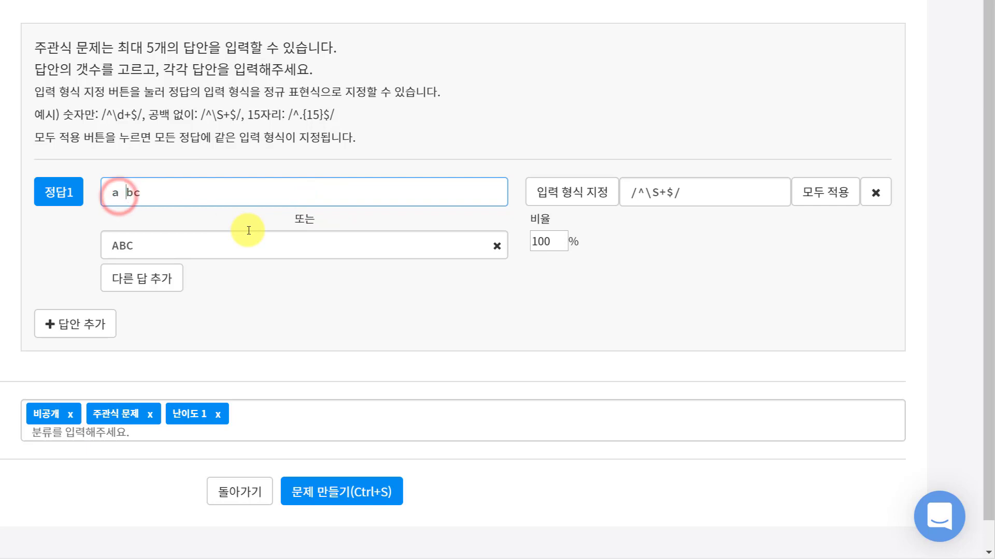
key("Right")
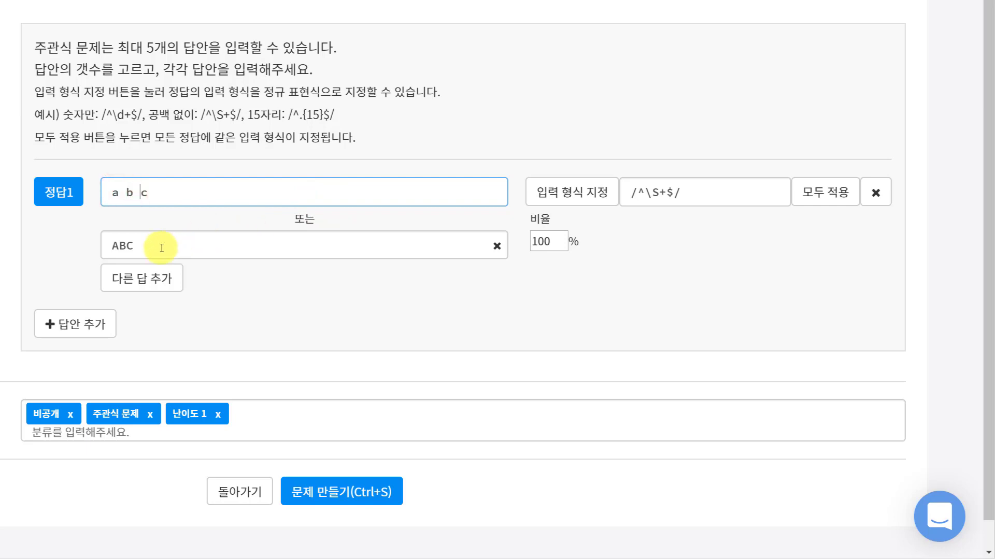
left_click(116, 249)
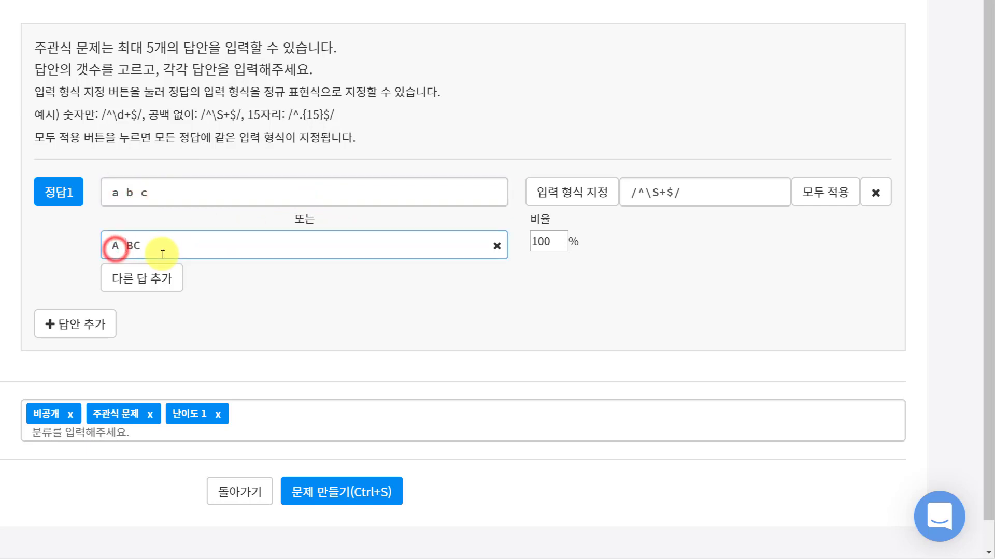
left_click(134, 251)
Step: Add another alternative answer field and enter abc in it
left_click(149, 296)
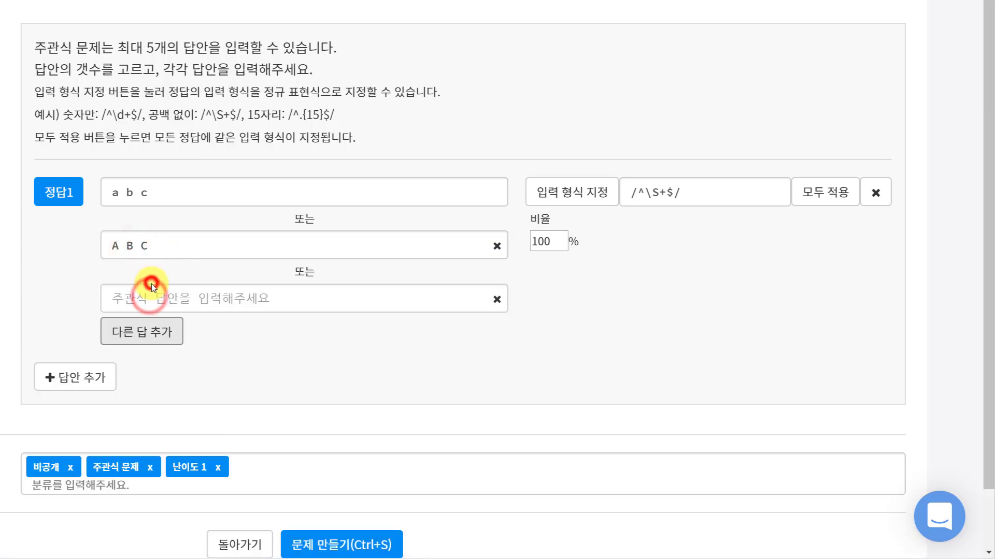
left_click(147, 296)
type("a")
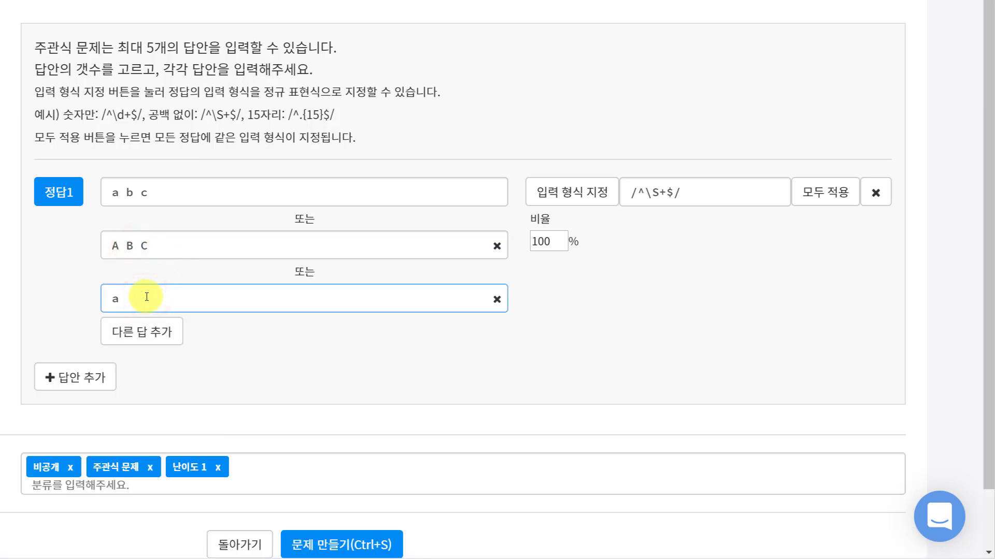
type("bc")
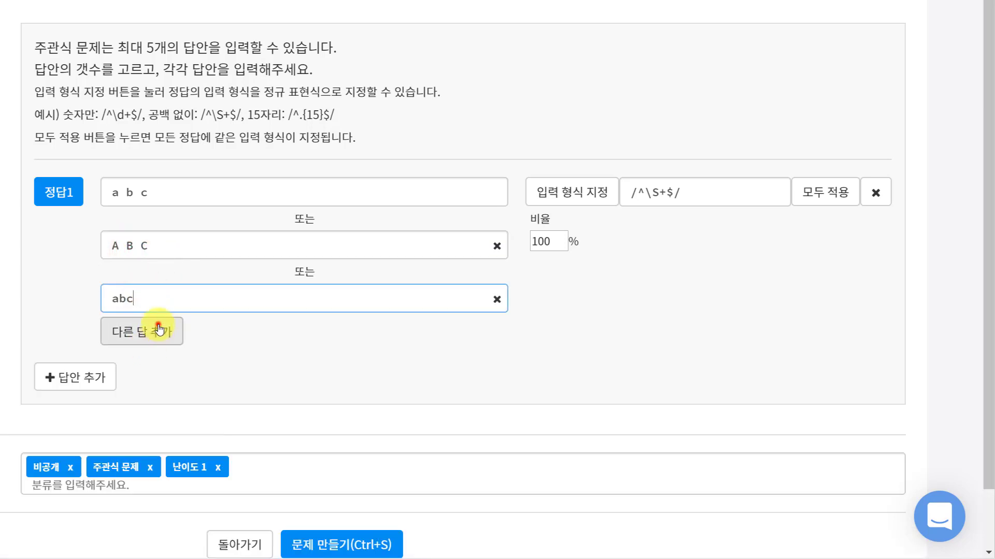
Step: Add a fourth alternative answer ABC and create the short-answer question
left_click(152, 331)
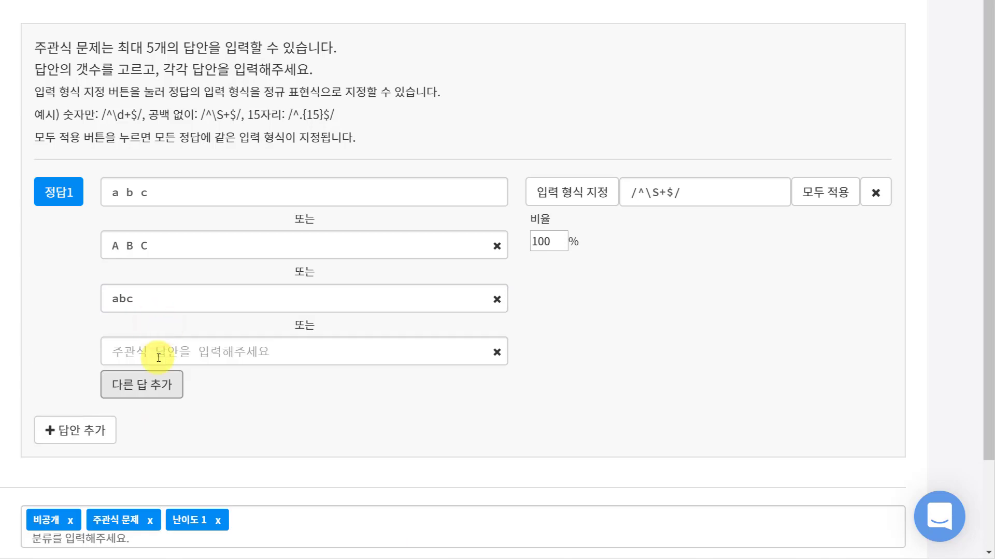
left_click(159, 358)
type("ABC")
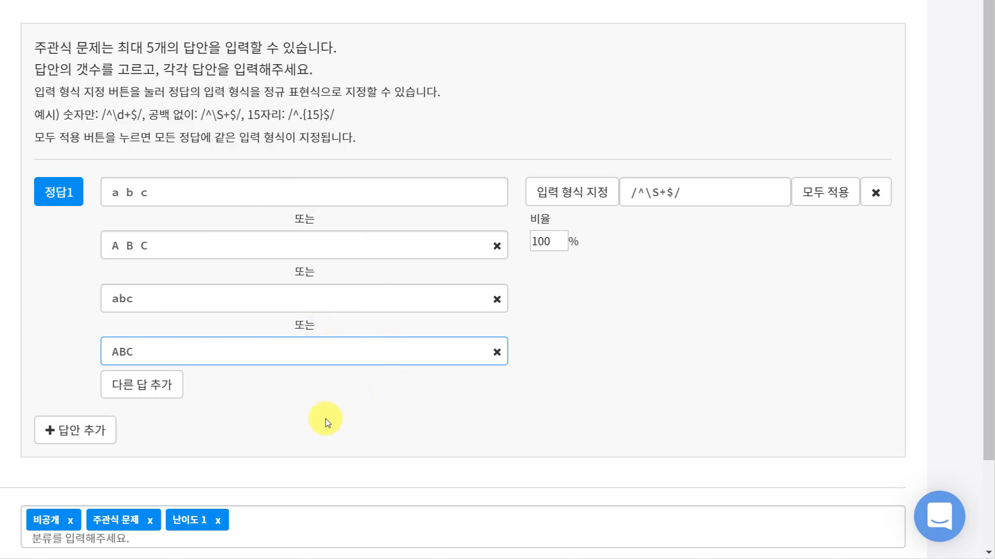
scroll(326, 418, "down", 3)
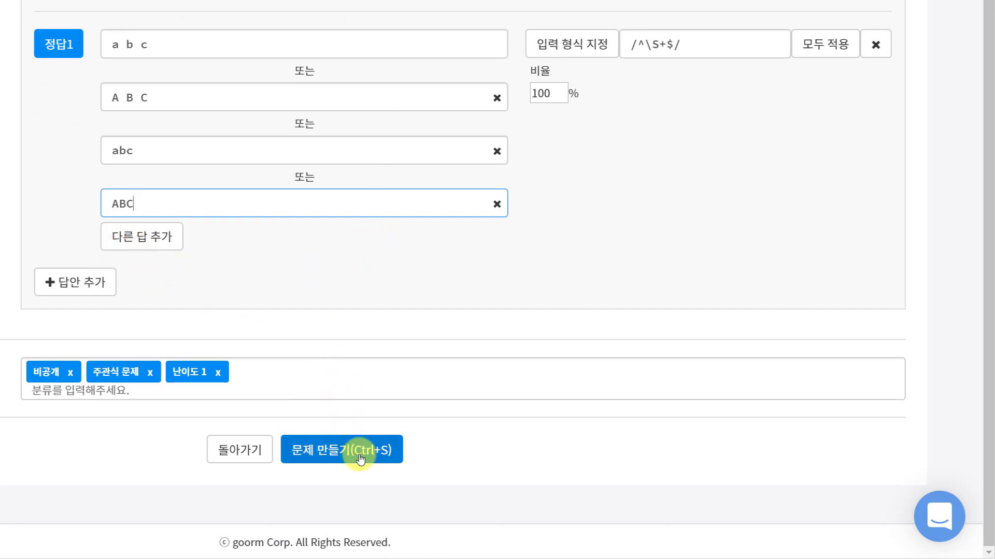
left_click(361, 459)
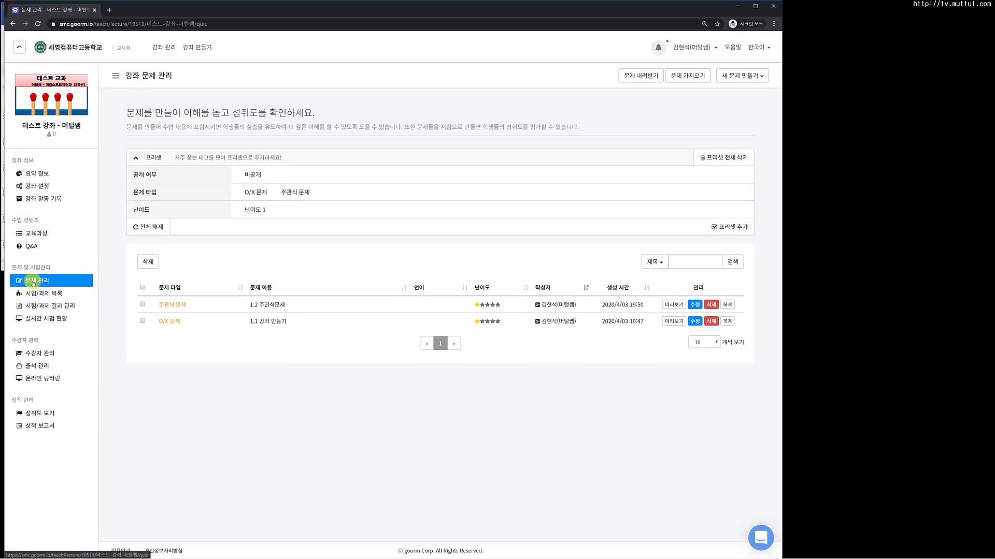
Step: Start a new line-matching (선긋기) question and title it '1.3 더하기 문제'
left_click(736, 76)
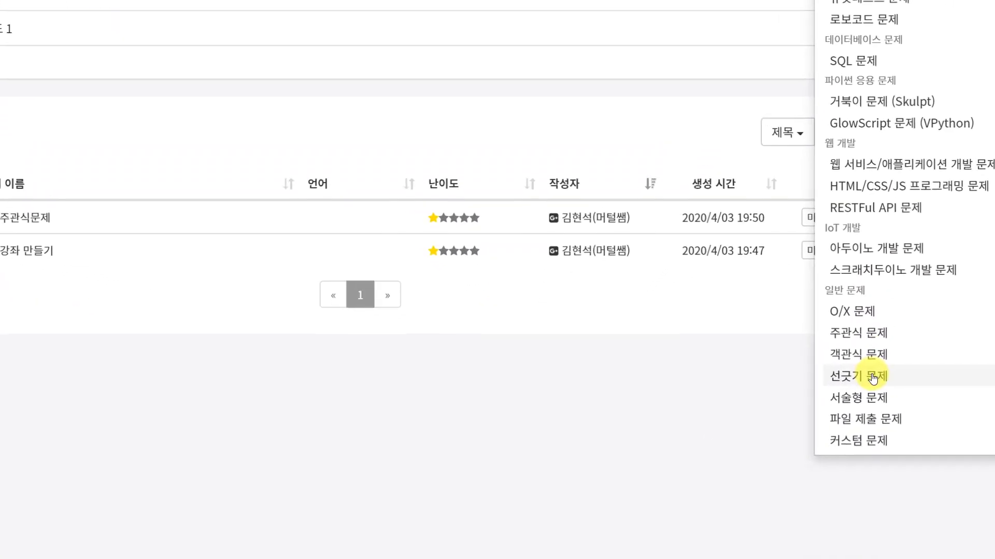
left_click(698, 386)
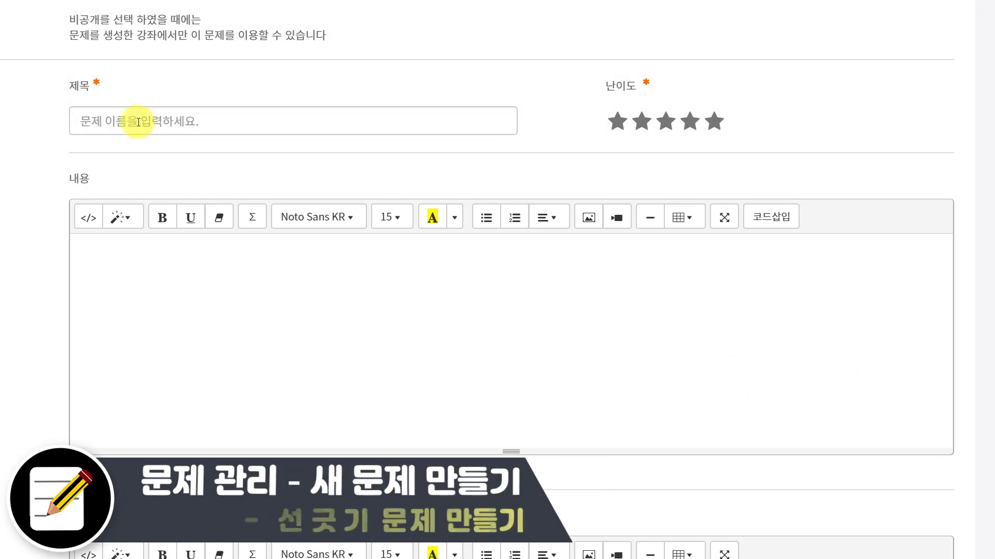
left_click(132, 120)
type("1.3 선")
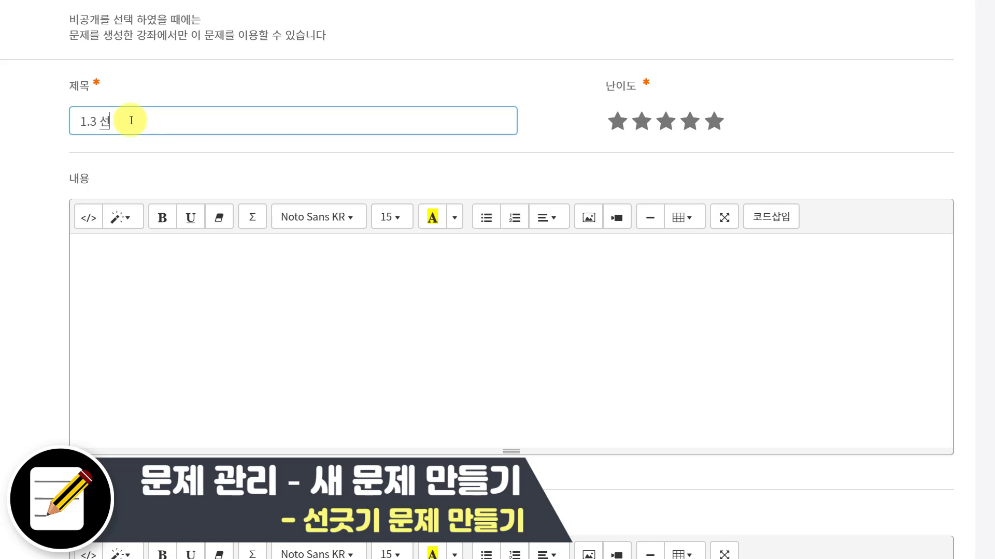
type("그")
key("BackSpace")
key("BackSpace")
key("BackSpace")
key("BackSpace")
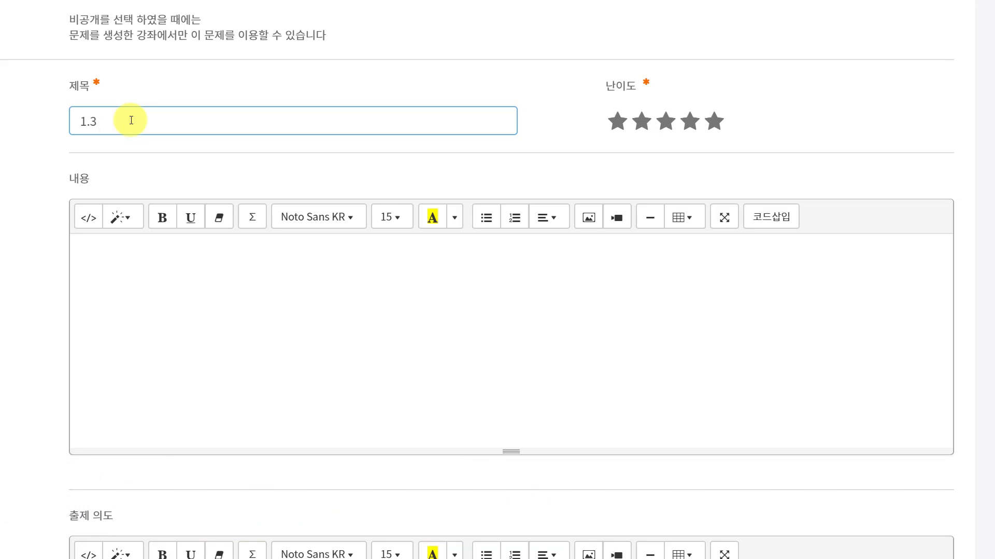
type("더하기 문제")
Step: Write the question content '문제3. 3+2의 값은?'
left_click(256, 339)
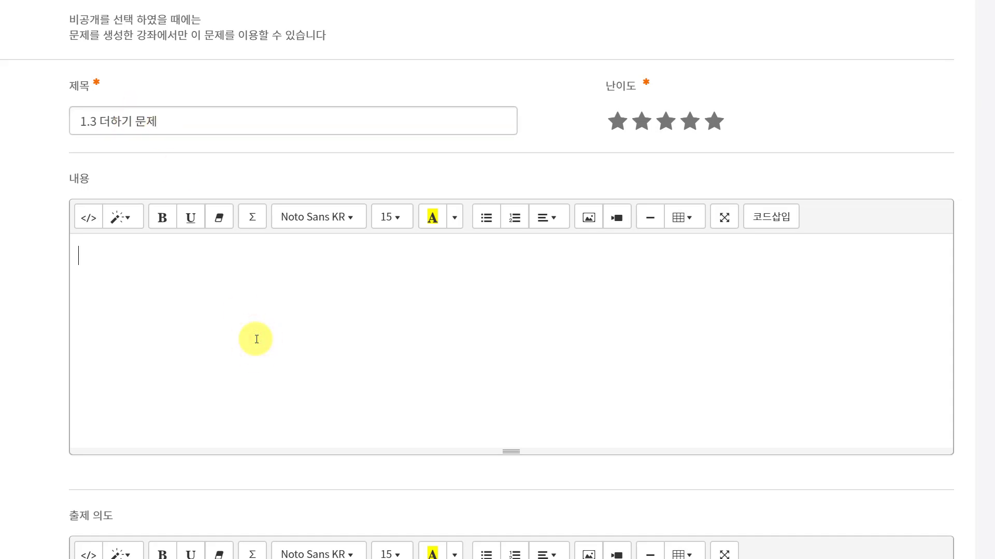
type("문제")
type("3. 3+2의 값음")
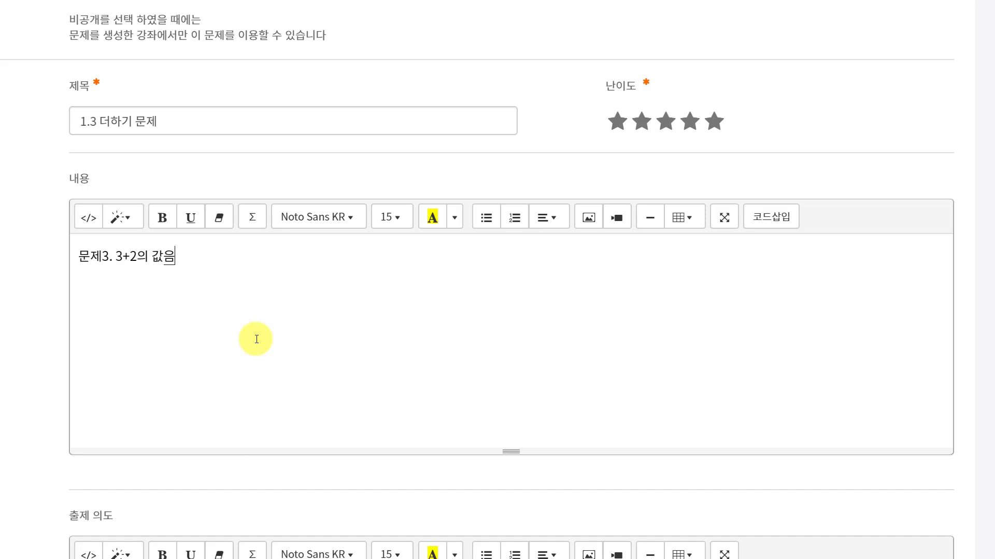
type("은")
Step: Rewrite the content as '문제3.' followed by numbered lines '1. 3 + 2' and '2. 4 + 4'
scroll(256, 339, "down", 10)
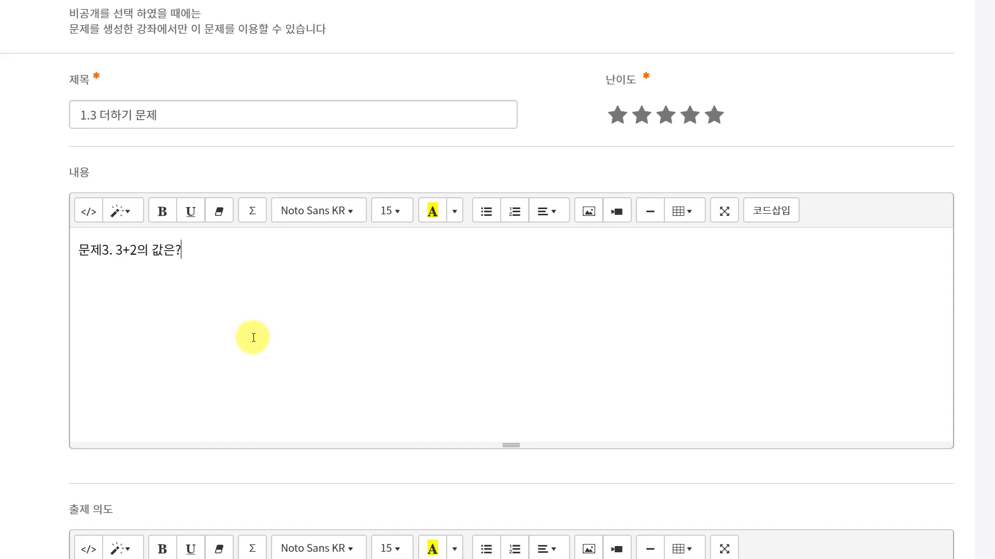
scroll(259, 289, "up", 2)
scroll(222, 313, "down", 4)
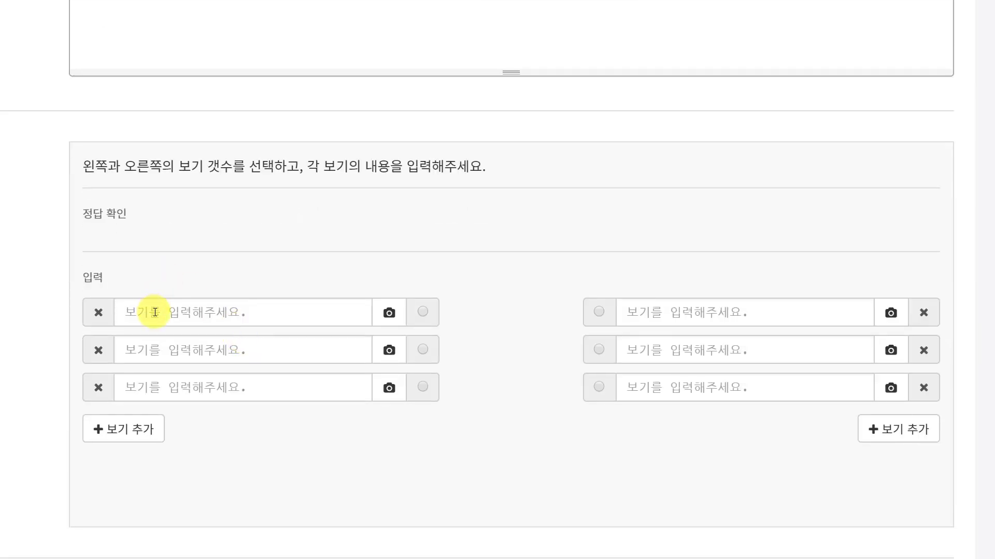
scroll(203, 201, "up", 6)
scroll(203, 200, "down", 3)
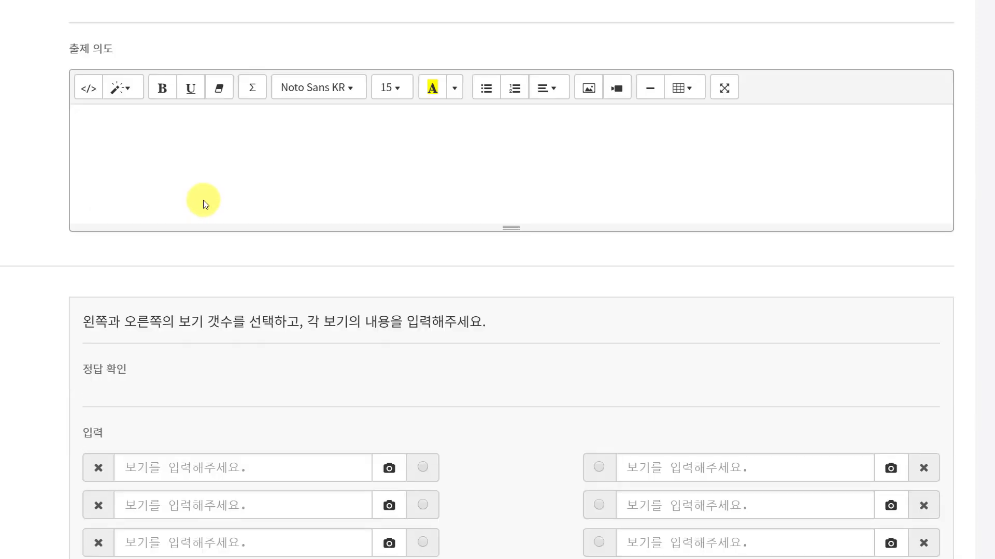
scroll(203, 200, "up", 4)
left_click(111, 21)
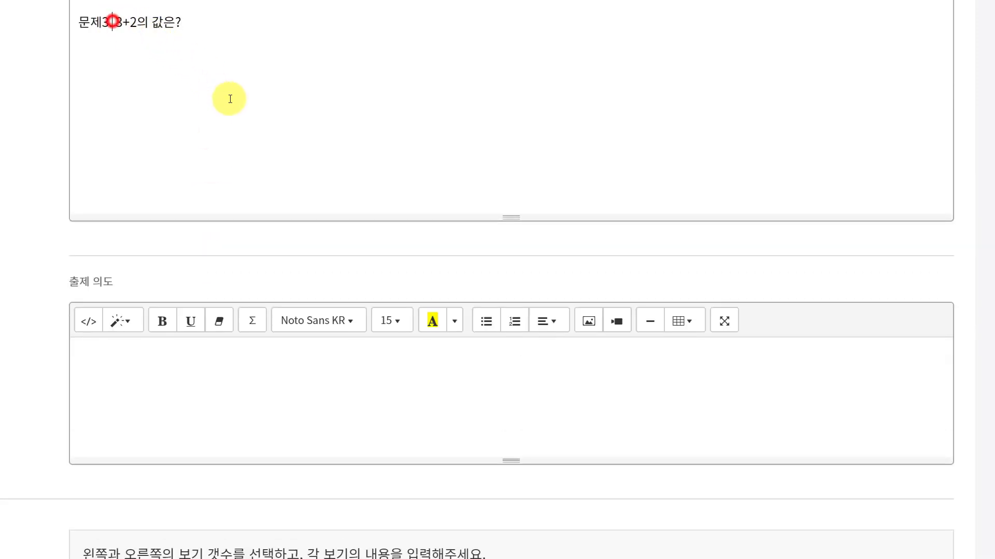
key("Return")
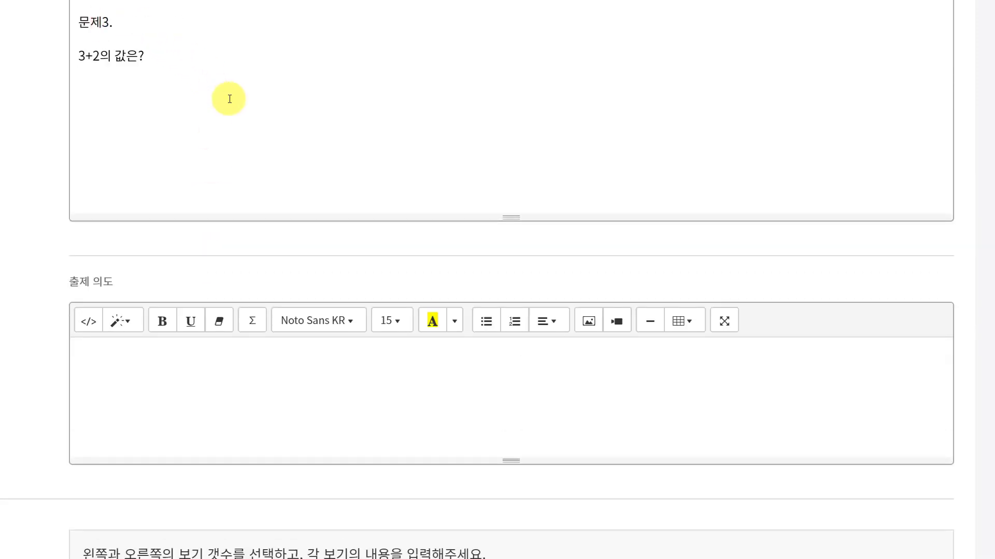
type("1.")
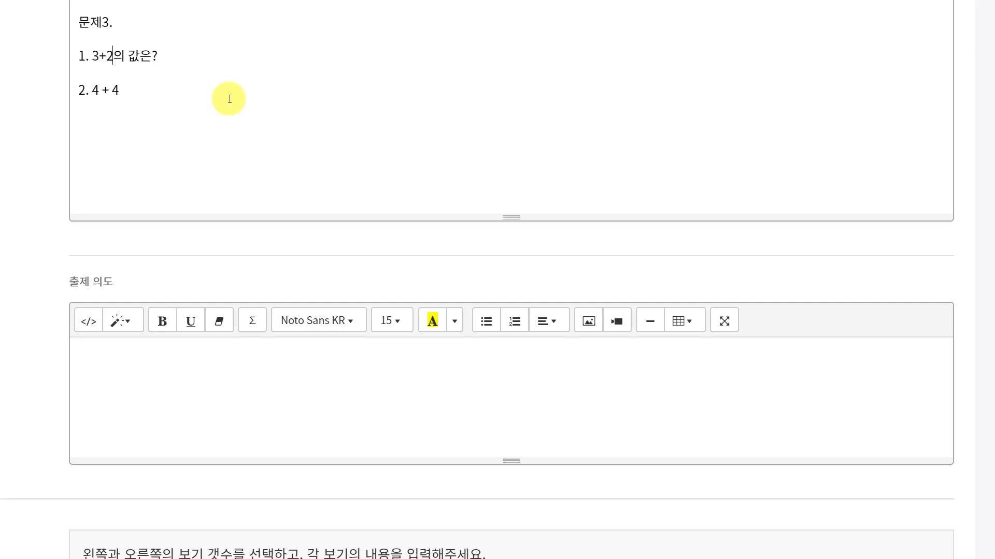
key("BackSpace")
key("Delete")
key("Delete")
key("Delete")
key("Delete")
key("Delete")
key("Left")
key("Left")
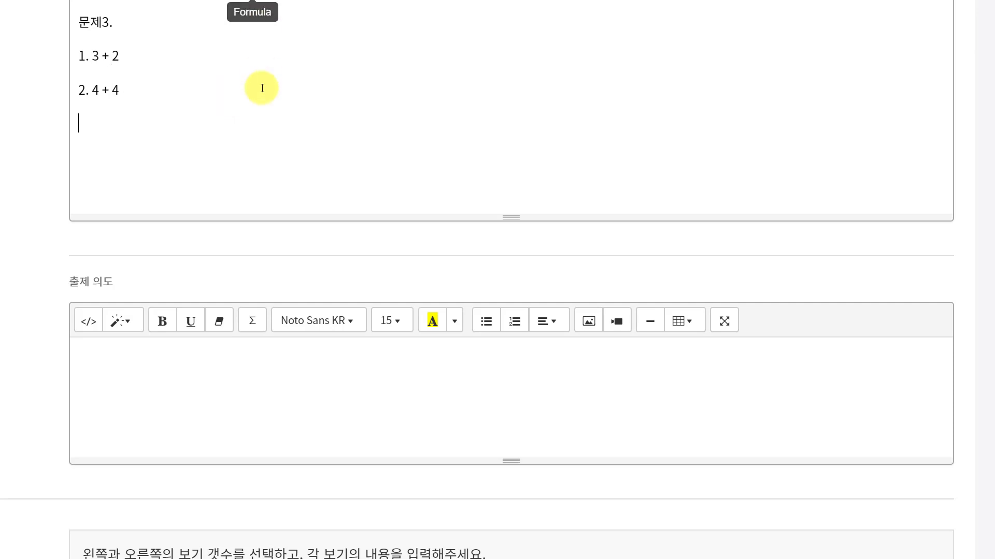
Step: Append '선을 그으시오.' after '문제3.' in the question content
left_click(171, 26)
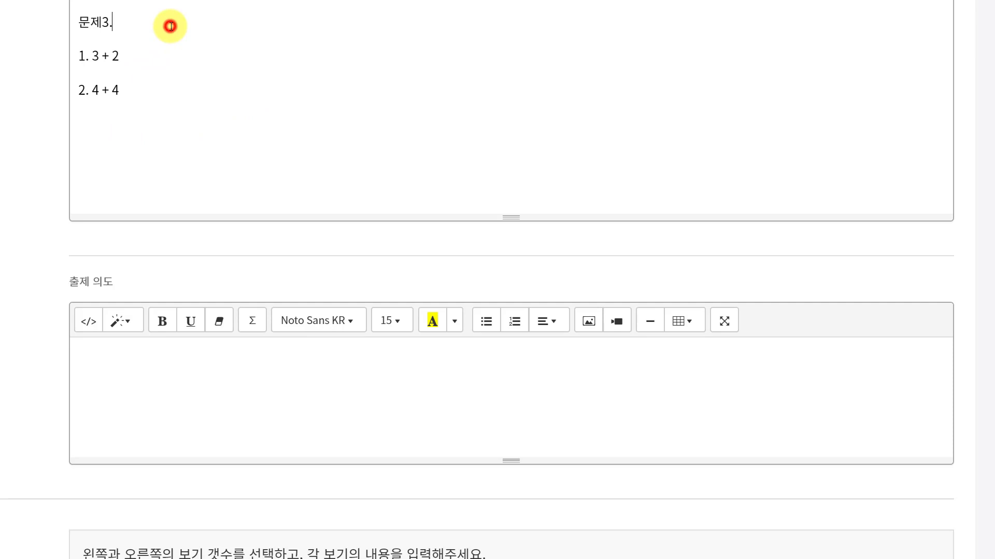
type("선을 그이")
key("BackSpace")
key("BackSpace")
type("으시오.")
Step: Enter 2+3 and 4+4 as the first two left-side matching choices
scroll(171, 51, "down", 6)
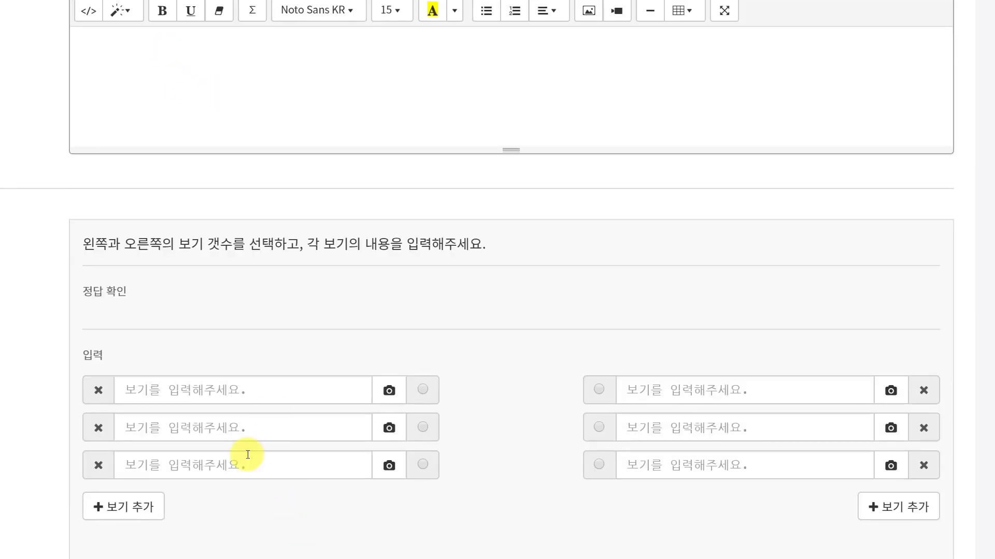
left_click(239, 392)
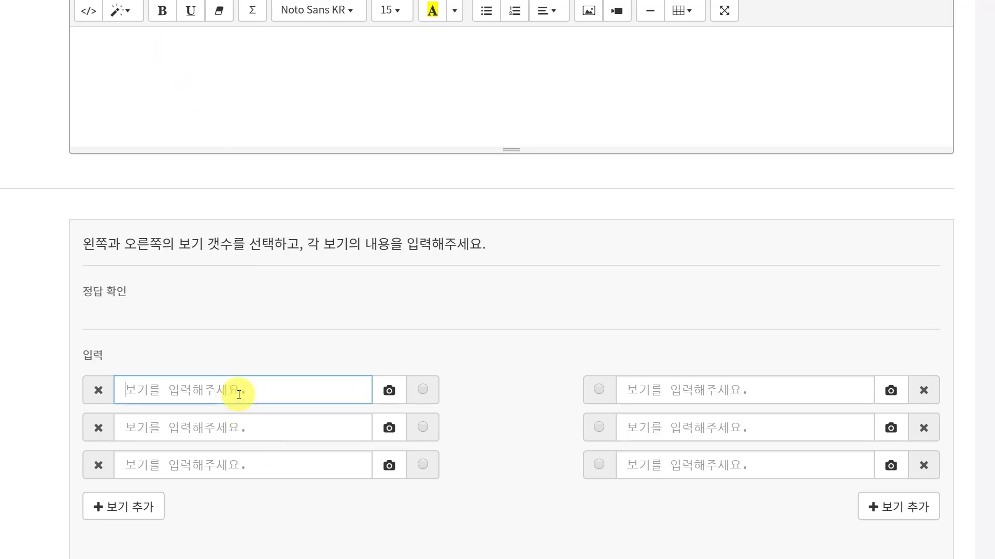
type("2+3")
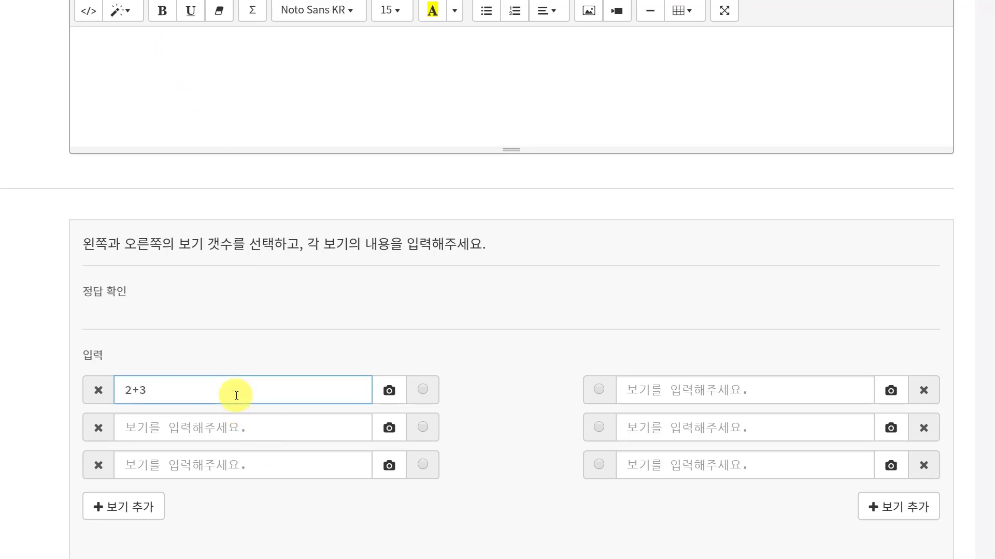
left_click(230, 420)
type("4+4")
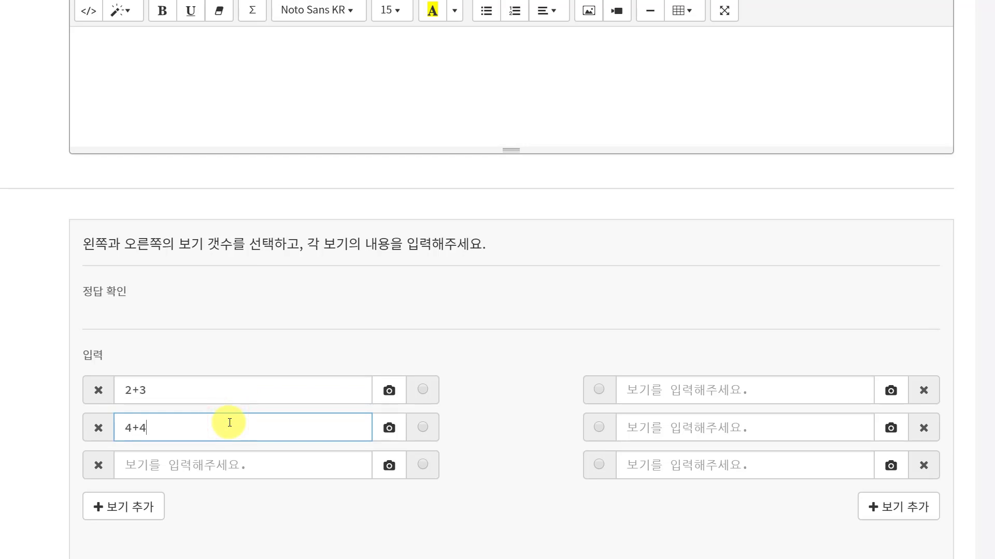
scroll(256, 321, "up", 6)
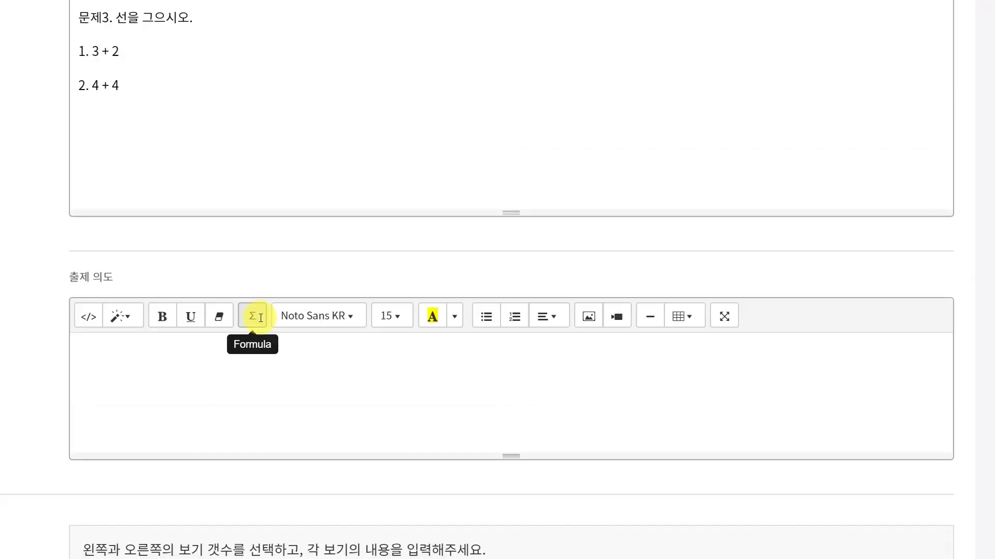
scroll(255, 315, "down", 8)
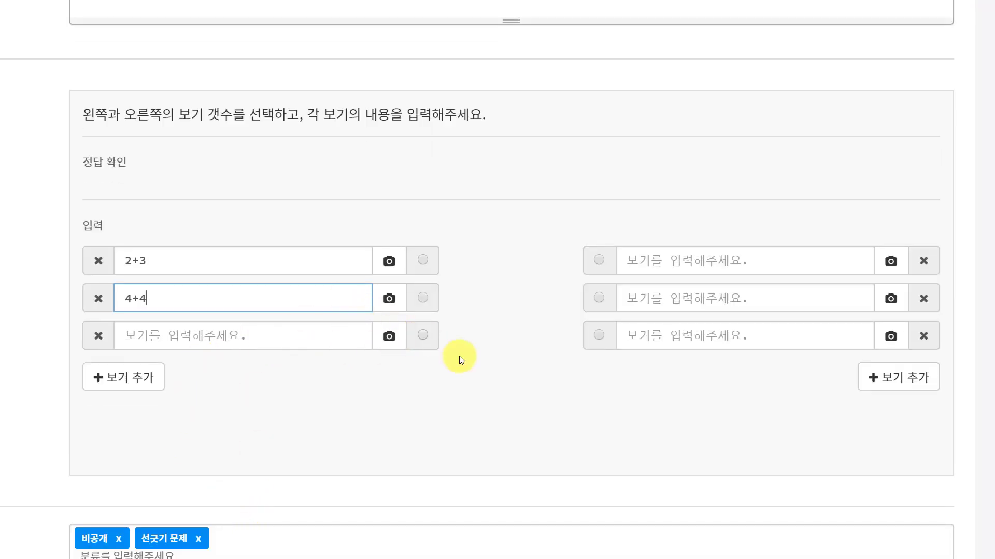
Step: Remove the third left and right choice rows, and enter 8 and 5 as the right-side choices
left_click(92, 338)
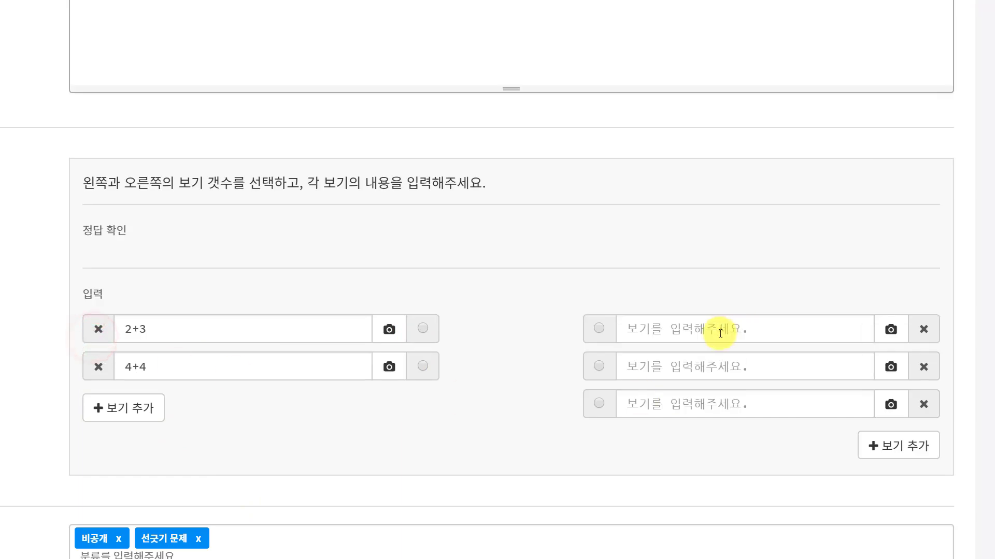
left_click(920, 405)
left_click(676, 366)
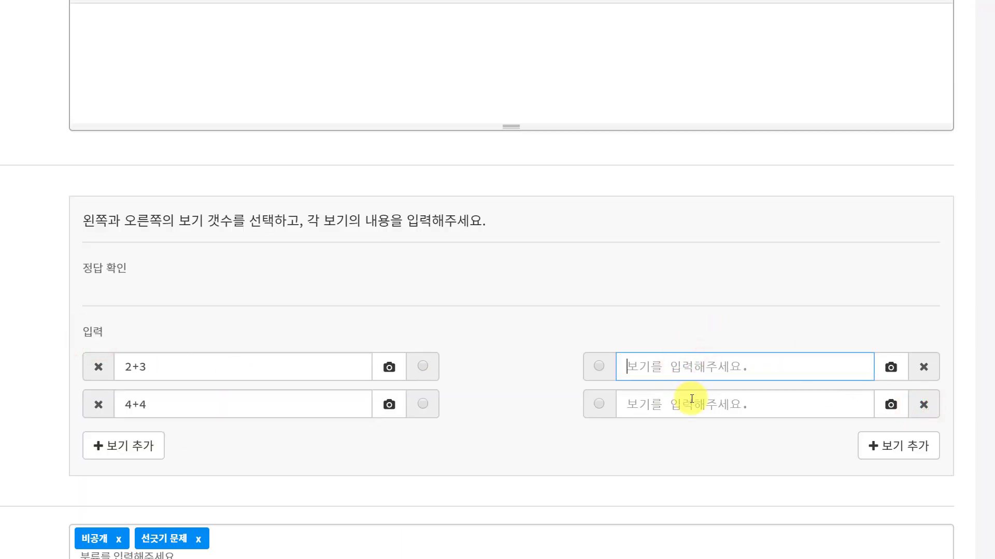
type("8")
left_click(685, 406)
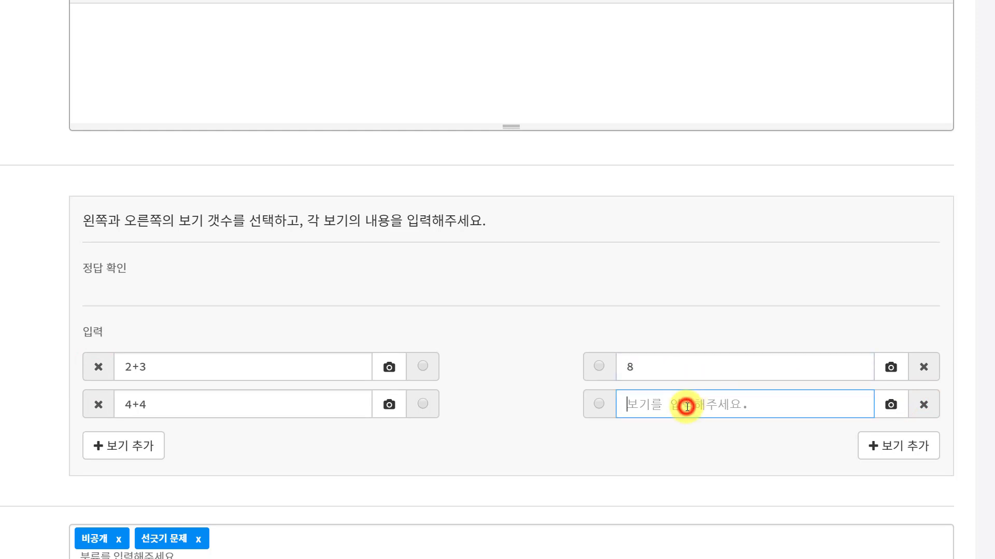
type("5")
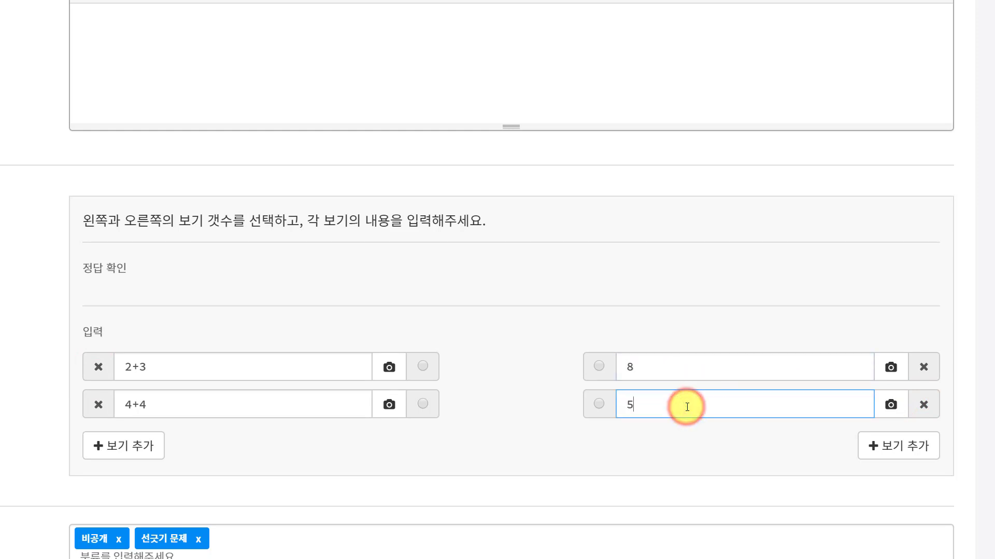
Step: Link 2+3 to 5 and 4+4 to 8 as the correct matching answers
left_click(424, 364)
left_click(599, 402)
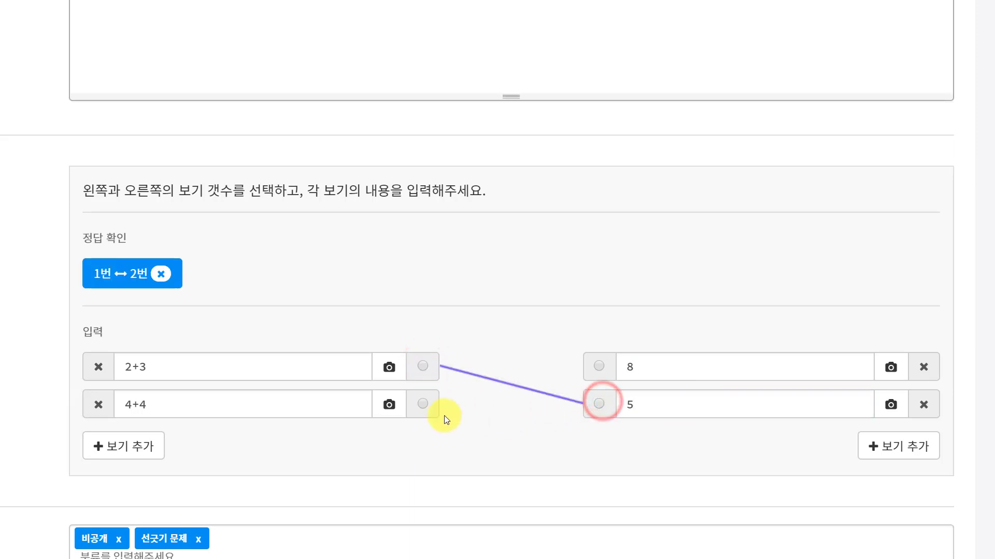
left_click(422, 404)
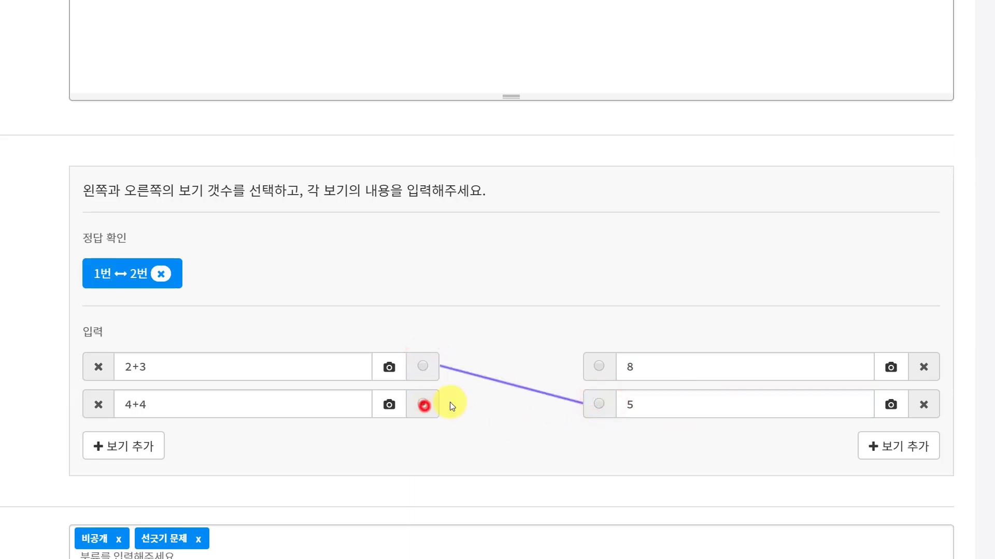
left_click(594, 367)
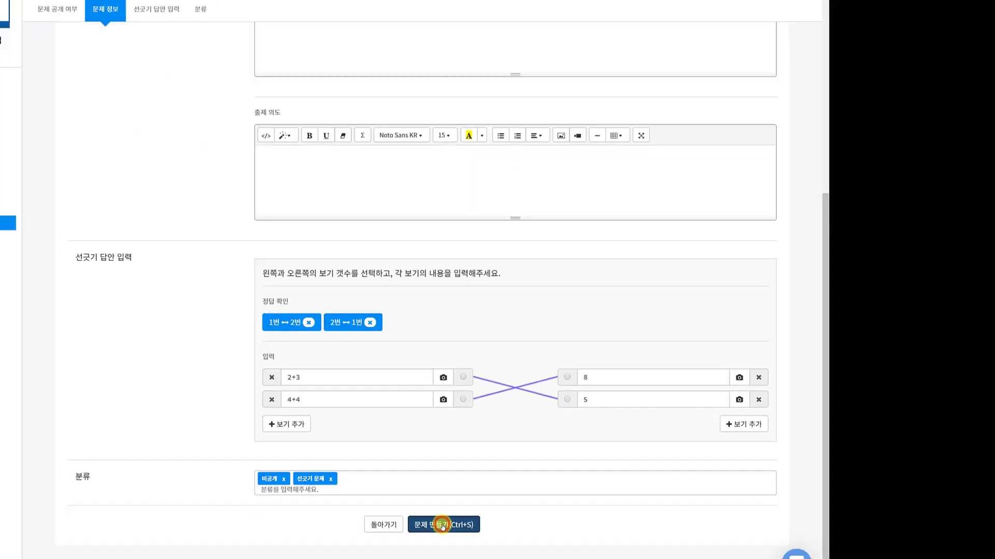
Step: Save the line-matching question
left_click(444, 525)
left_click(455, 318)
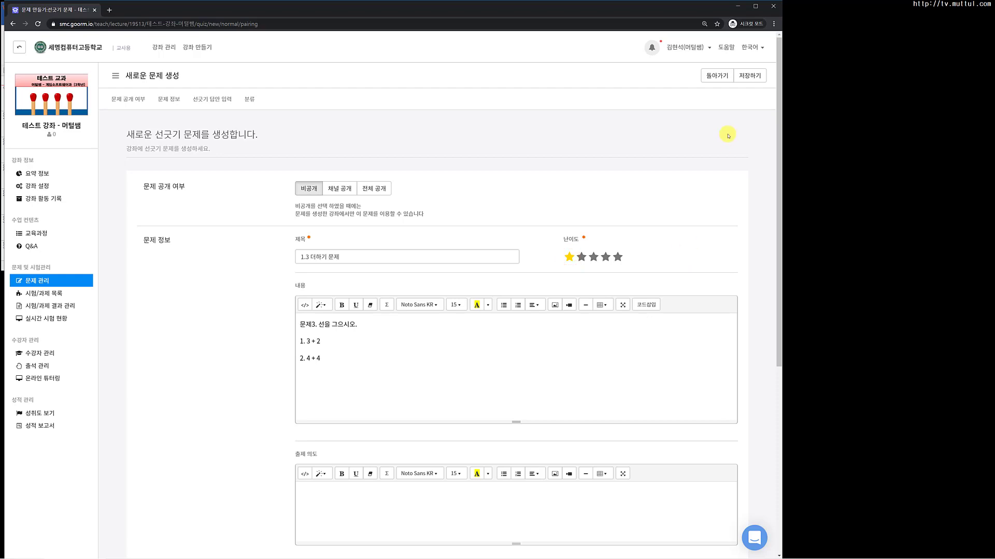
left_click(749, 76)
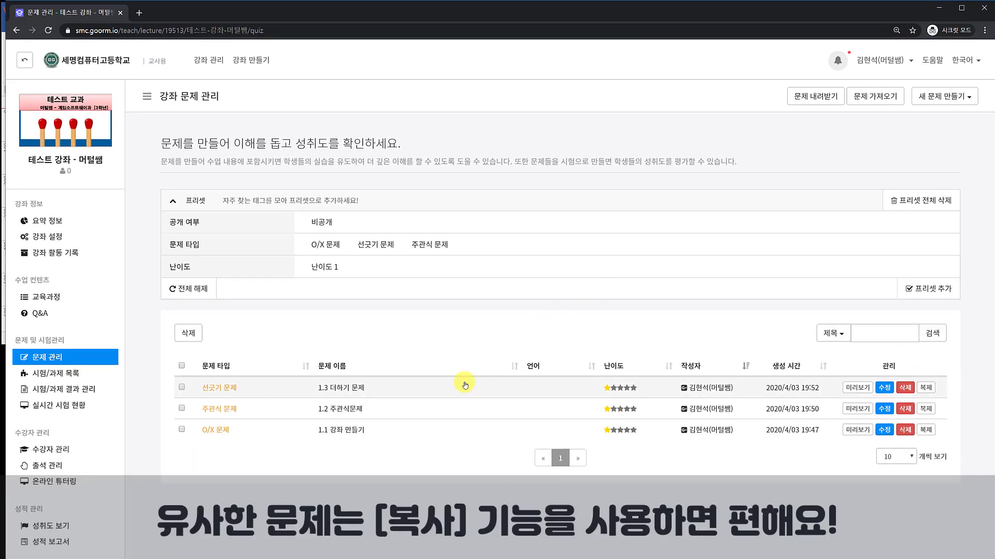
Step: Duplicate the '1.3 더하기 문제' question, open the copy and retitle it '1.3-1 곱하기문제 1'
left_click(926, 390)
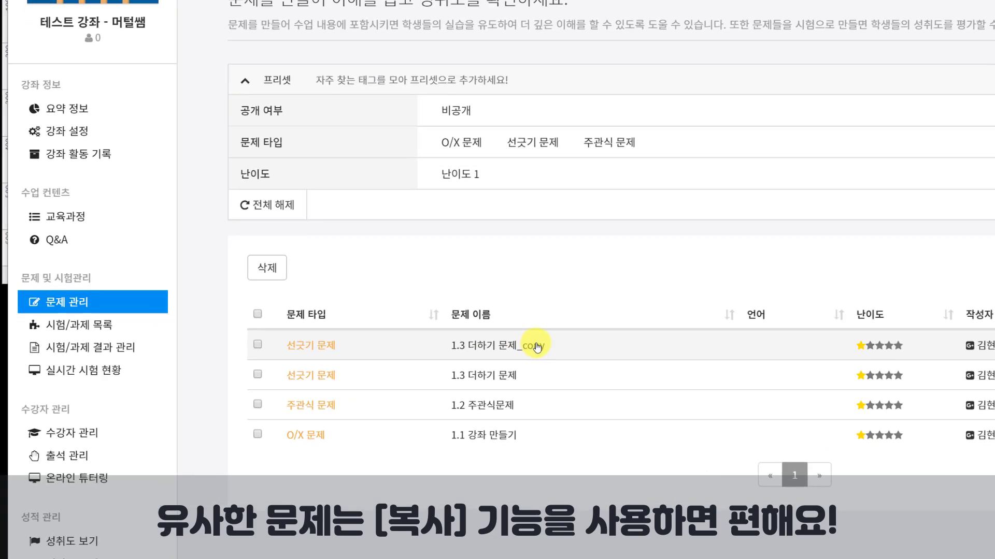
left_click(537, 347)
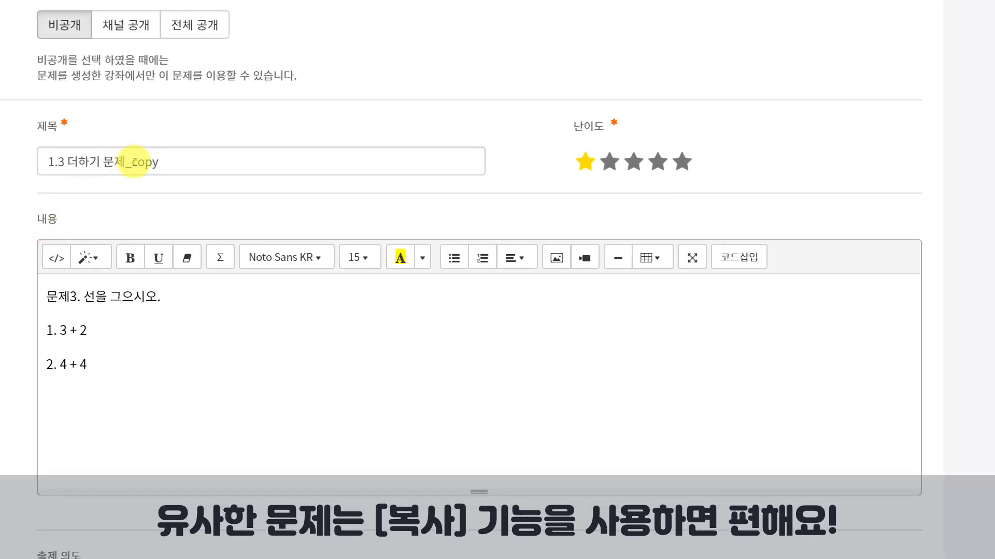
left_click(67, 169)
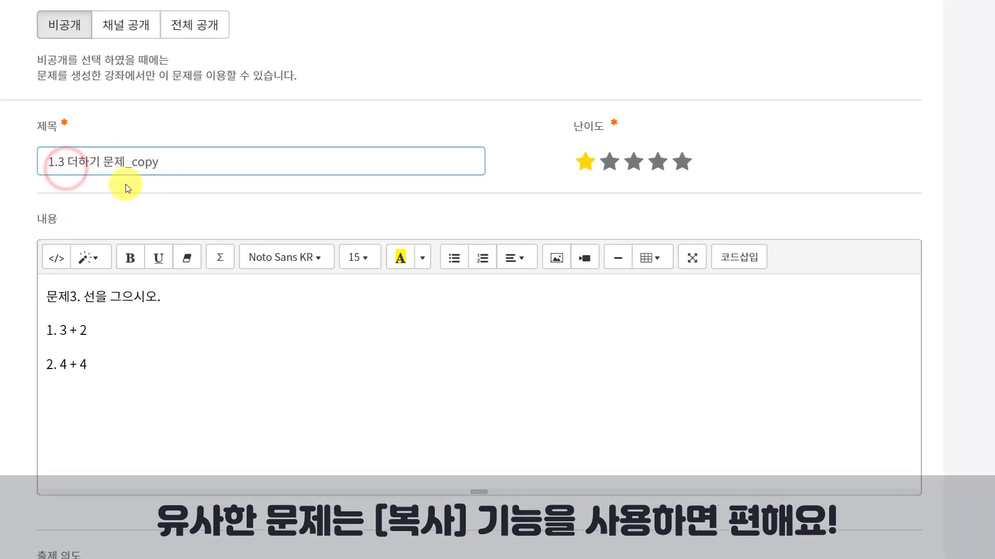
type("-1")
key("Right")
key("Right")
key("Right")
key("Right")
key("Right")
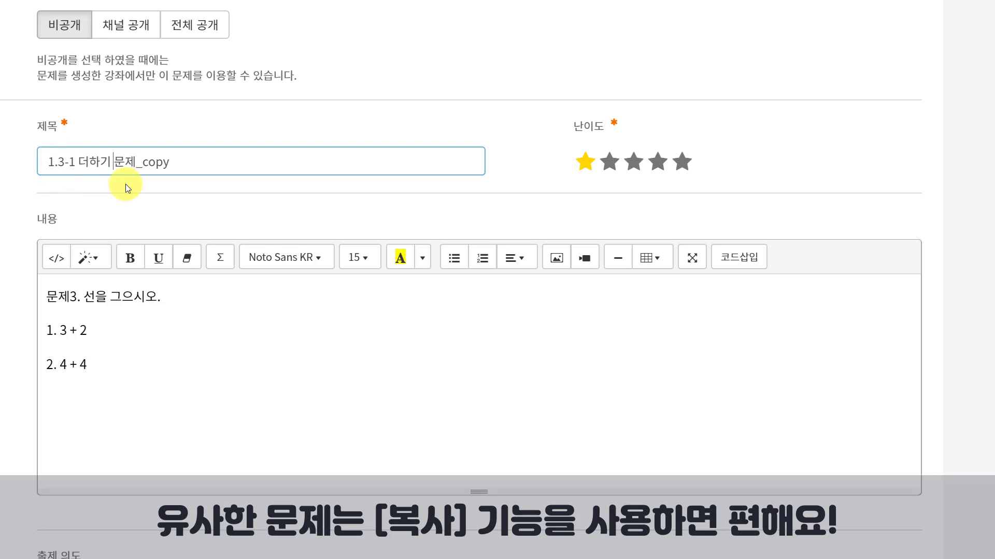
key("BackSpace")
key("Delete")
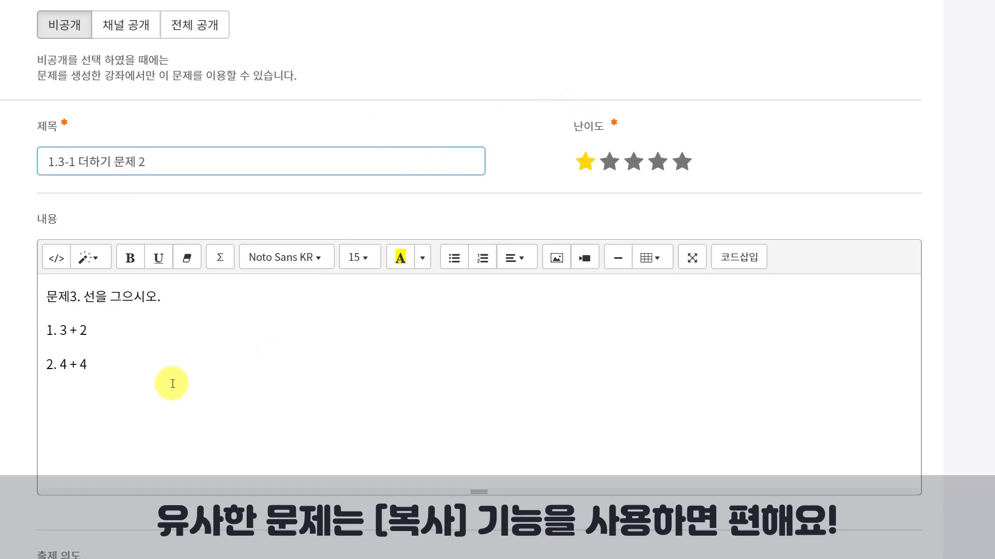
scroll(73, 438, "down", 10)
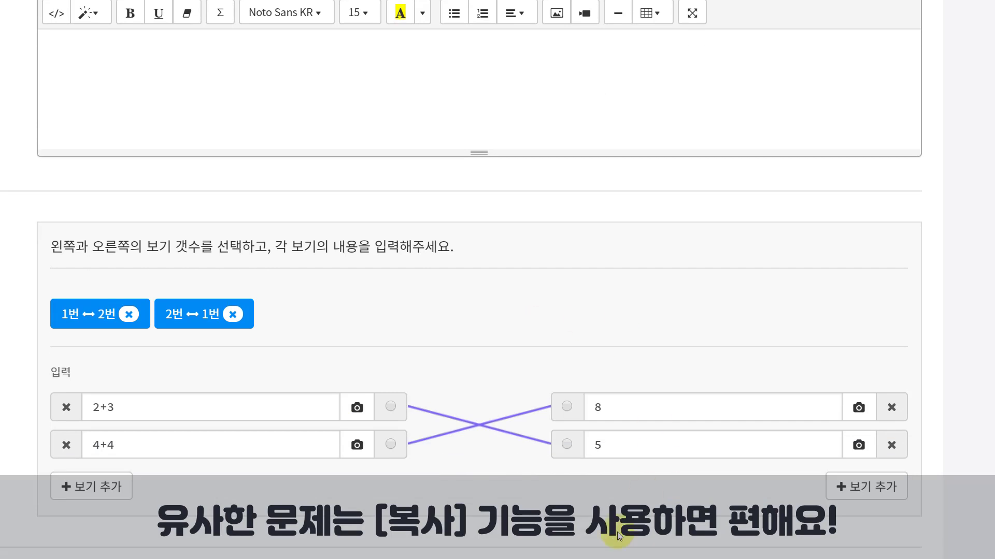
scroll(193, 337, "up", 10)
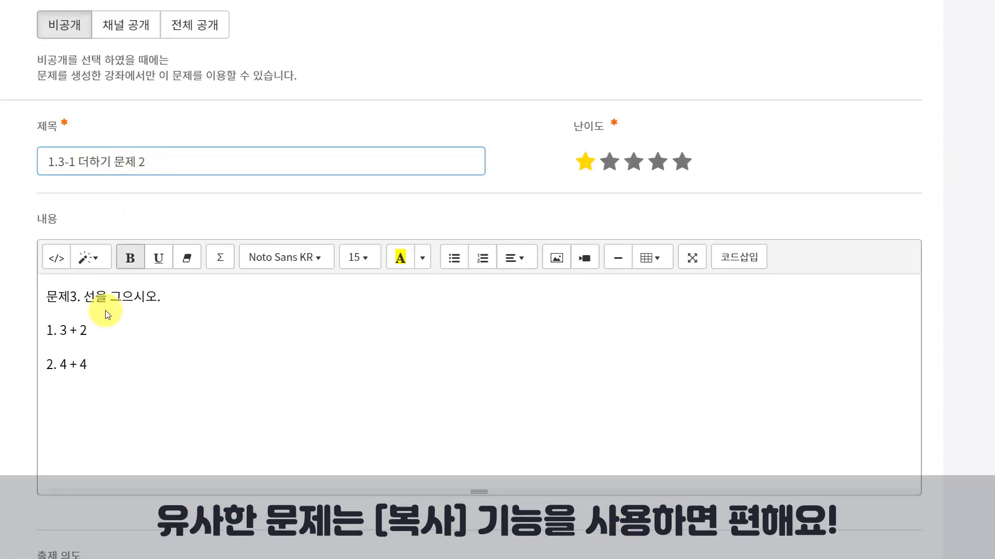
left_click(96, 329)
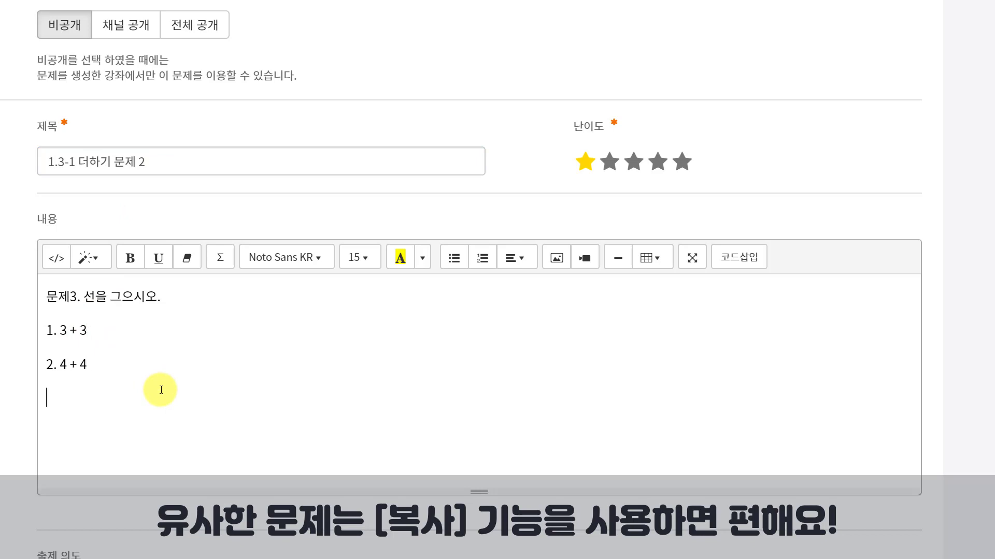
left_click(82, 155)
type("고")
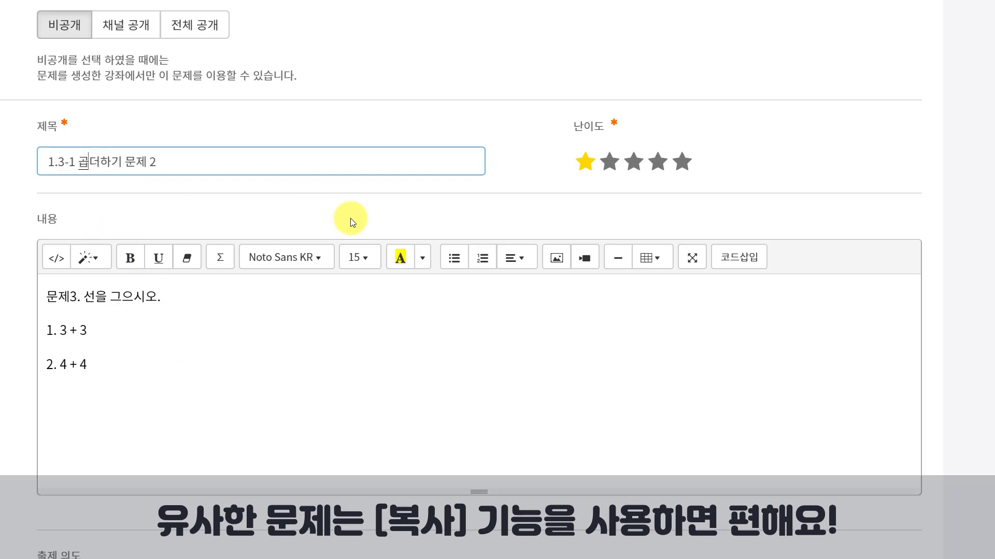
key("Delete")
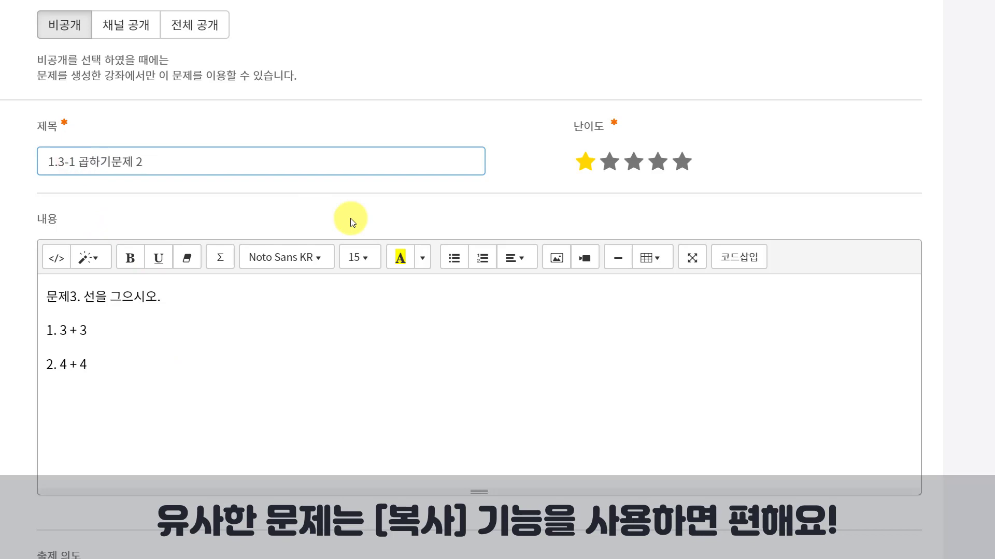
key("Right")
type("1")
Step: Change the content expressions to multiplications, 3 * 3 and 4 X 4
left_click(99, 331)
left_click(69, 330)
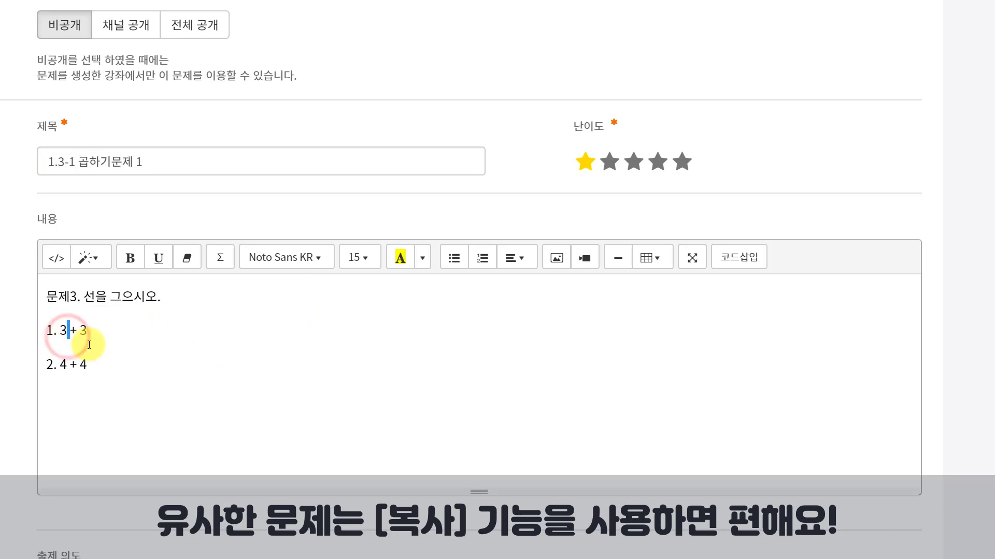
key("Delete")
type("*")
key("End")
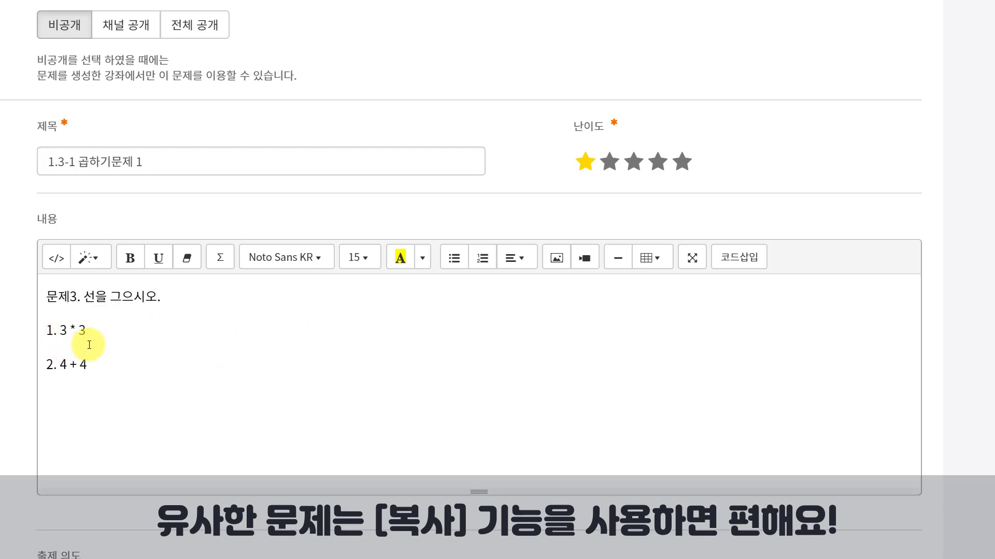
key("Down")
key("Left")
key("Left")
key("BackSpace")
type("*")
key("BackSpace")
key("BackSpace")
type("X")
key("BackSpace")
key("BackSpace")
type("X")
Step: Change the left choices to 3X3 and 4X4 and the right choices to 9 and 16
scroll(186, 471, "down", 5)
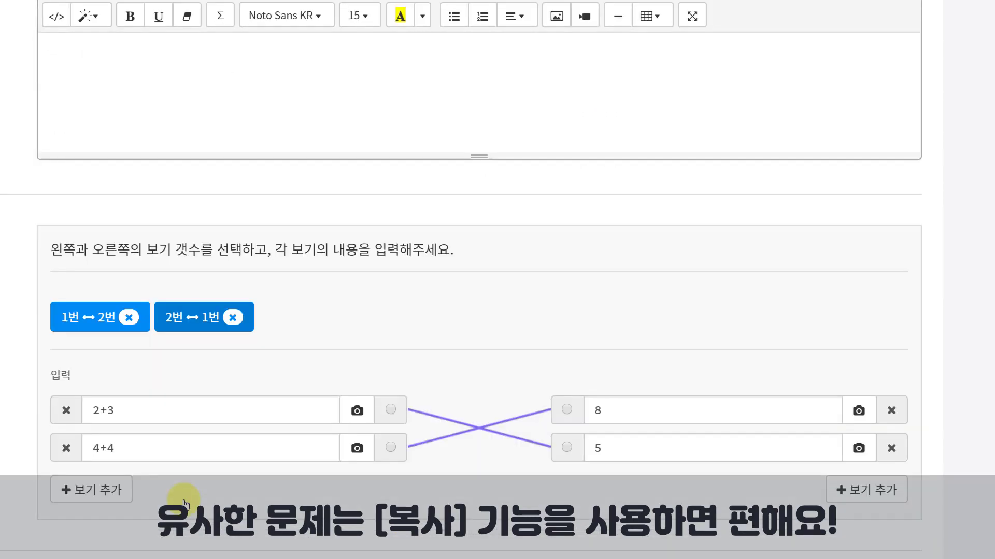
left_click(125, 410)
key("BackSpace")
key("BackSpace")
key("BackSpace")
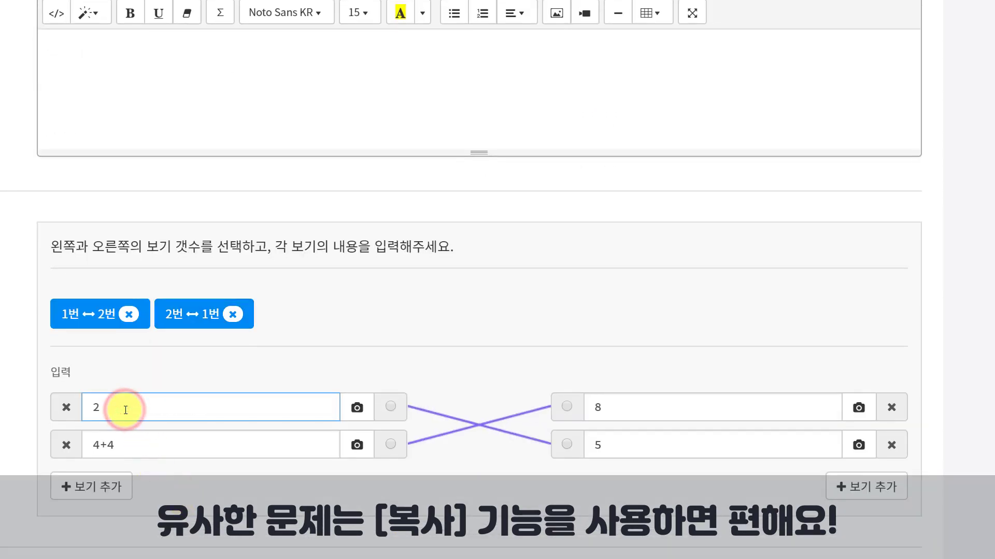
type("3X3")
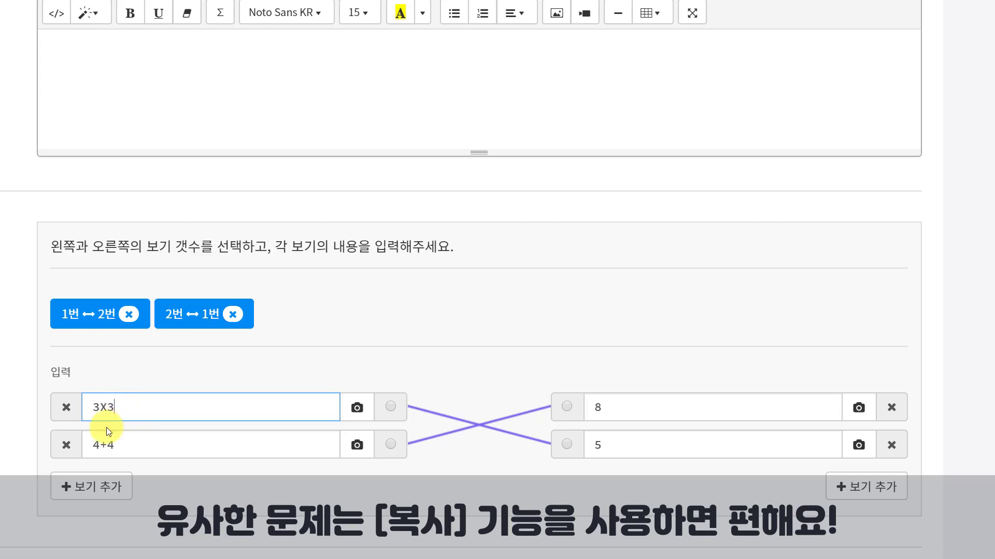
left_click(107, 445)
type("X")
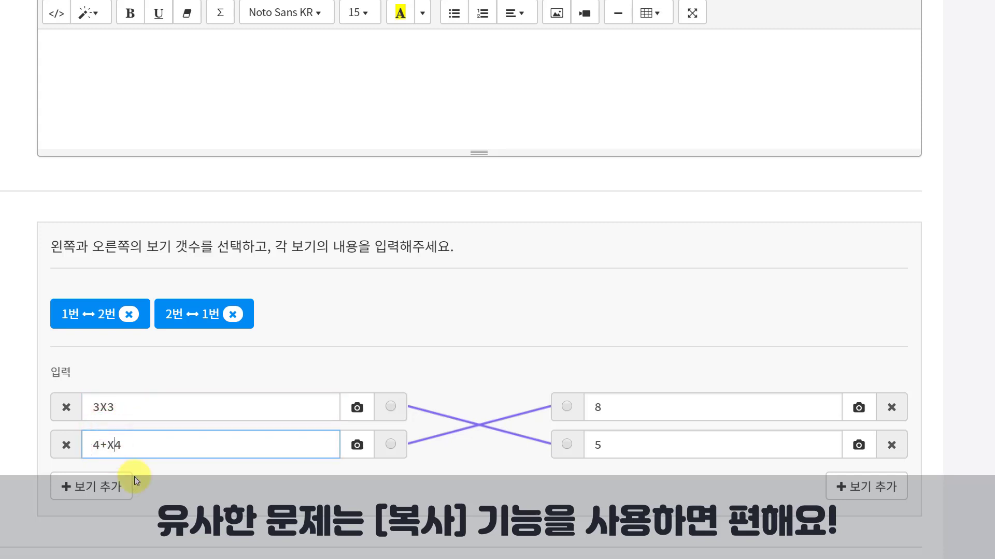
key("BackSpace")
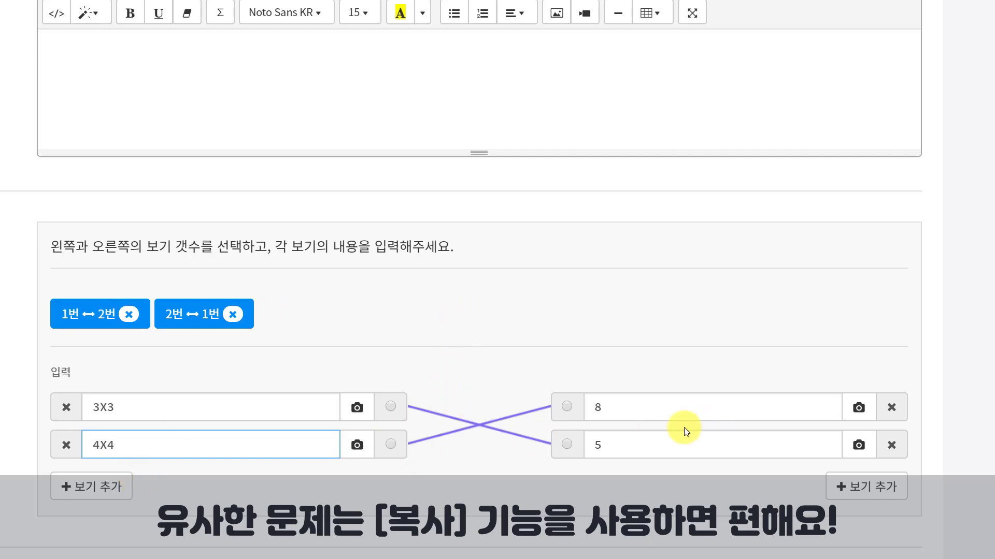
double_click(642, 409)
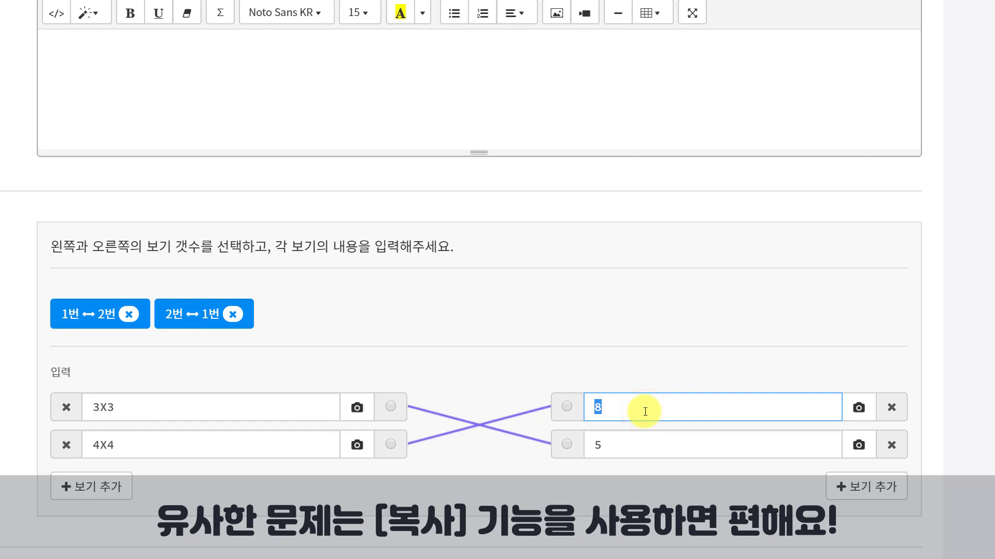
type("9")
double_click(658, 445)
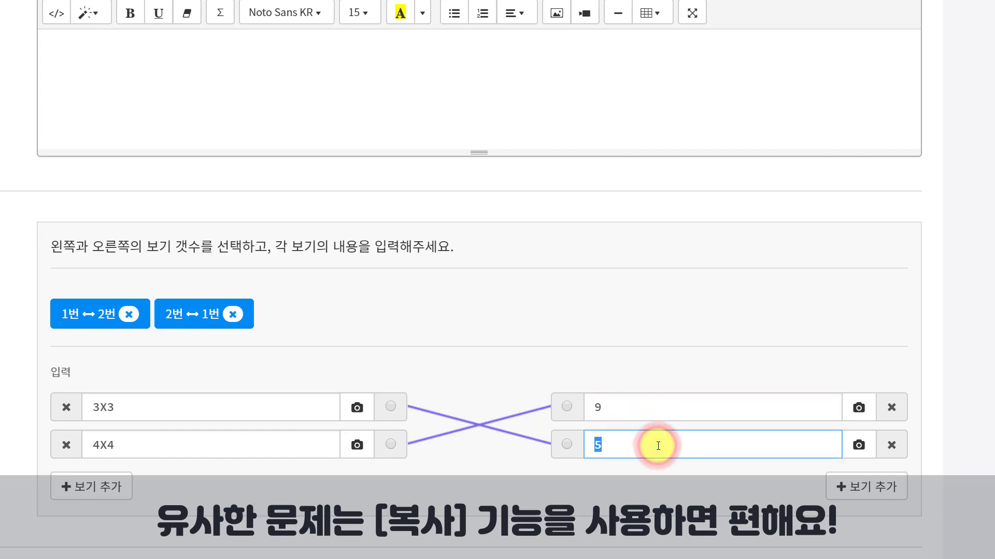
Step: Link 3X3 to 9 and 4X4 to 16, removing the two old crossed answer pairs
left_click(567, 407)
left_click(391, 407)
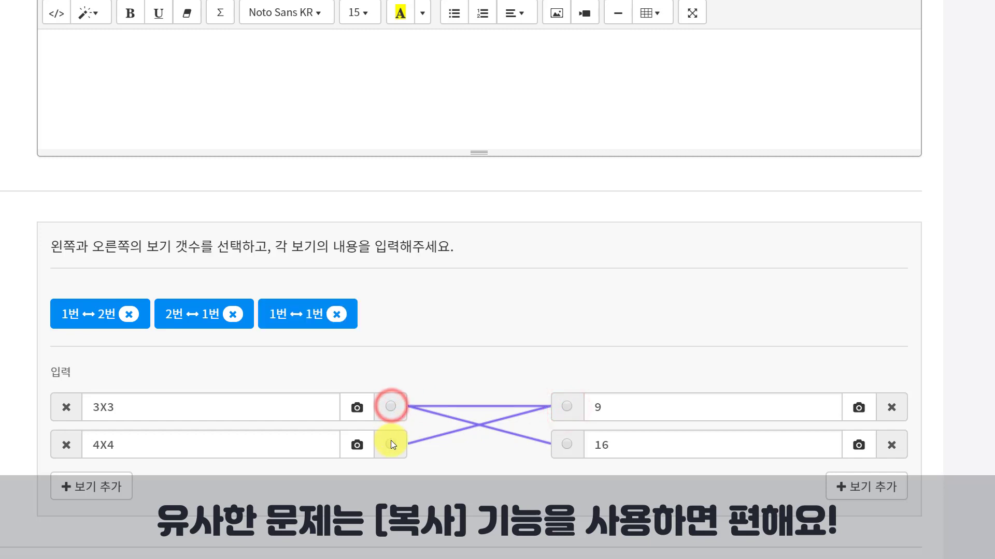
left_click(390, 444)
left_click(561, 445)
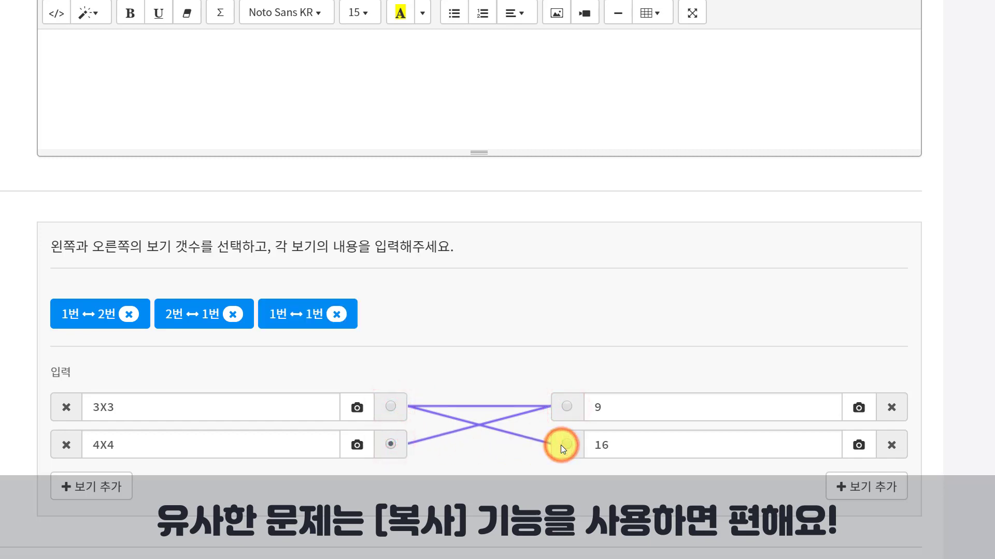
left_click(390, 444)
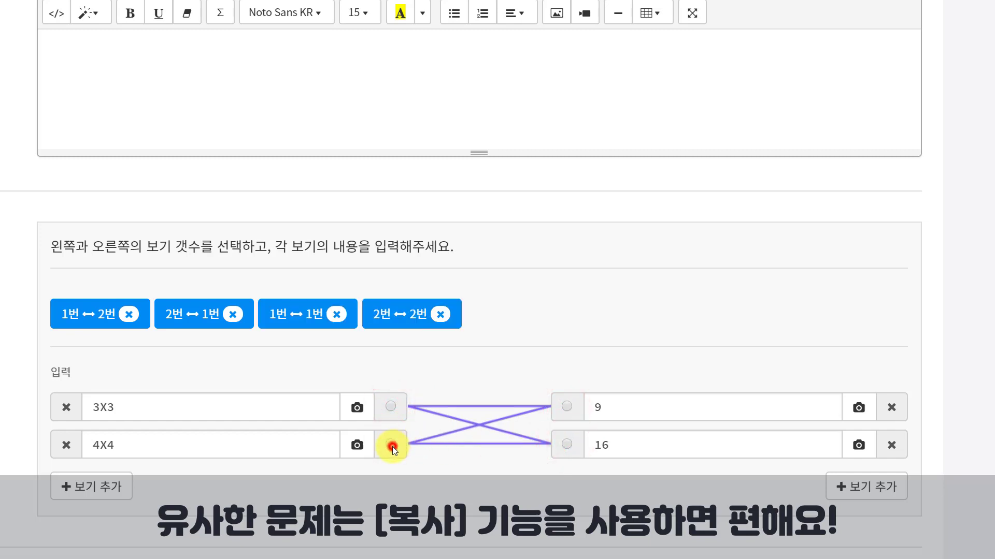
left_click(129, 315)
left_click(128, 315)
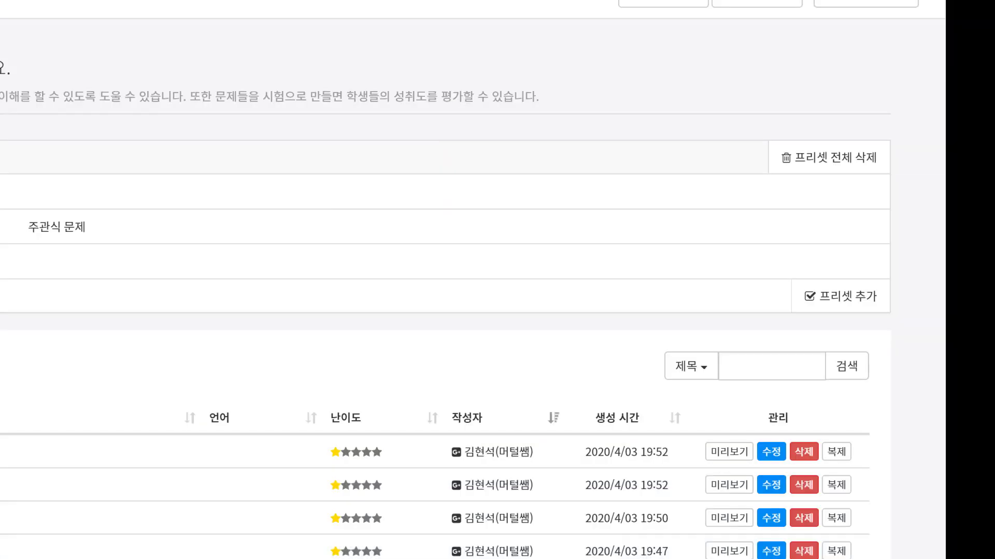
Step: Start creating a new multiple-choice (객관식) question
left_click(943, 96)
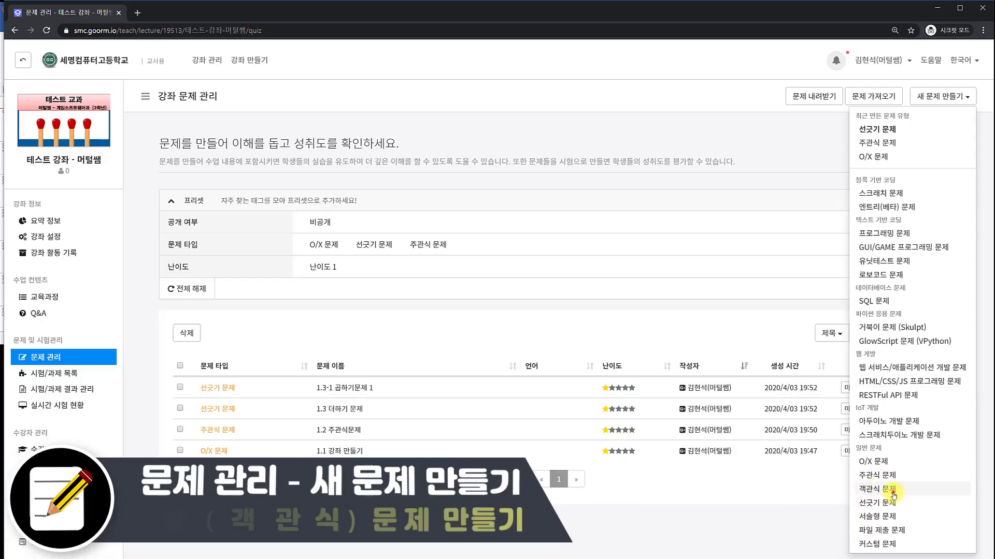
left_click(890, 490)
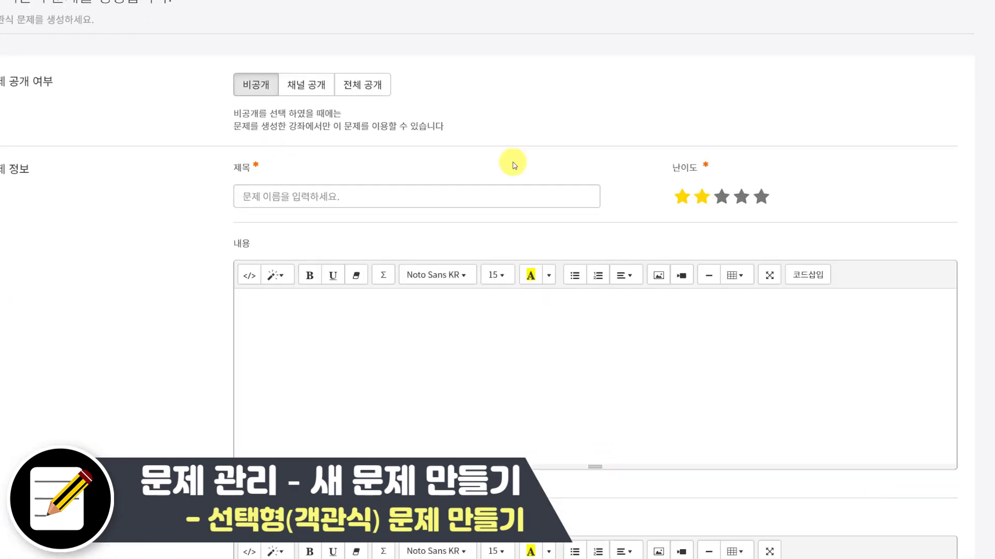
left_click(241, 71)
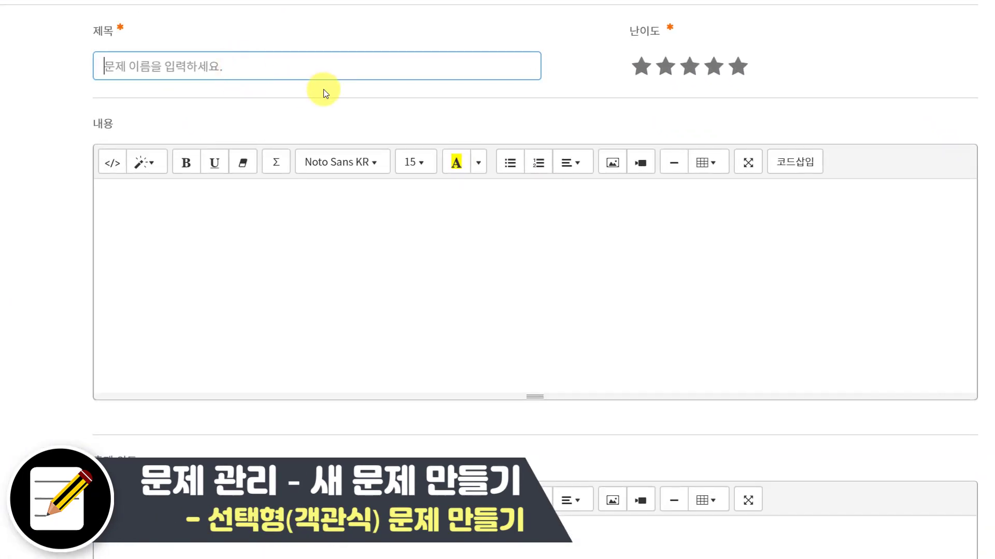
Step: Title the new question '1.4 선택형 옳은것 찾기?'
type("1.4")
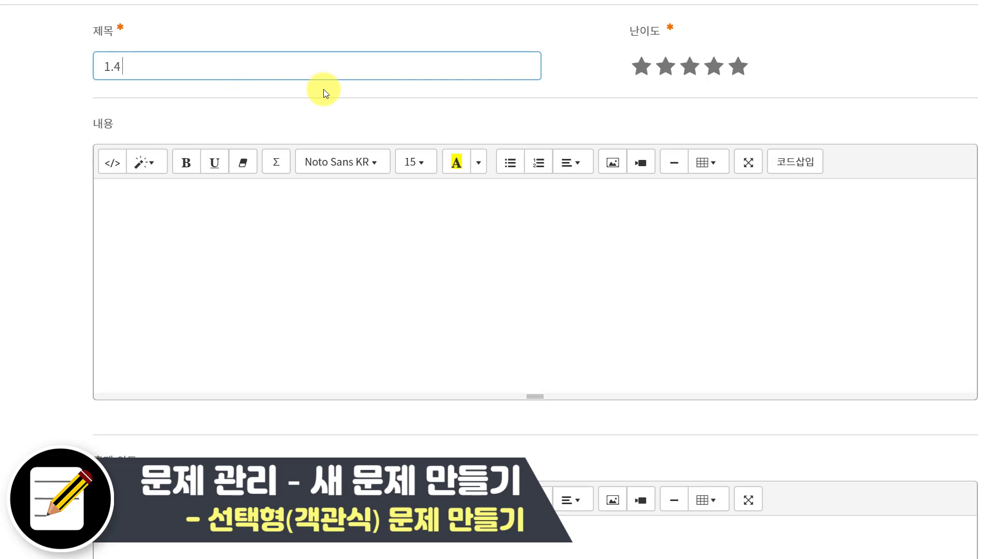
type(" tjsx")
key("BackSpace")
key("BackSpace")
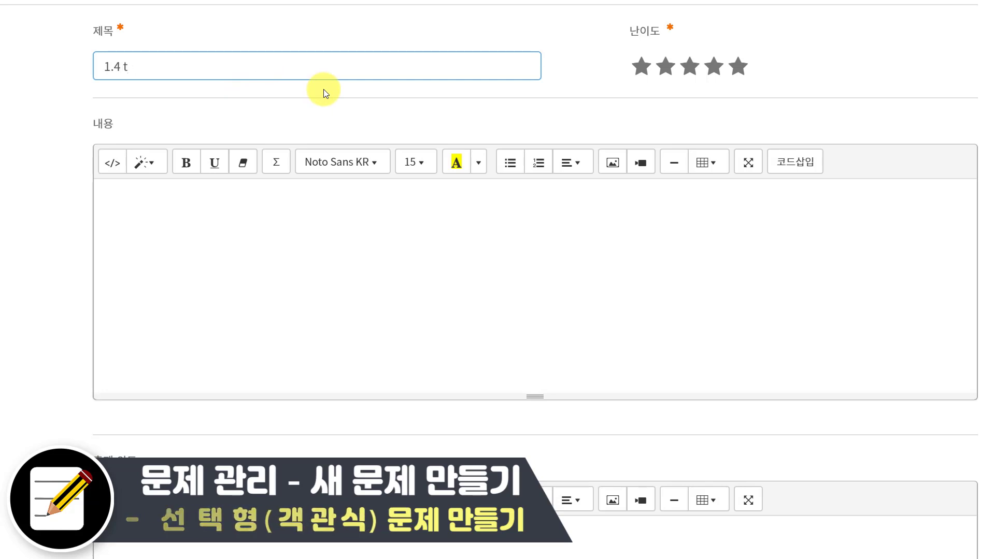
type("선태ㄱㅎ")
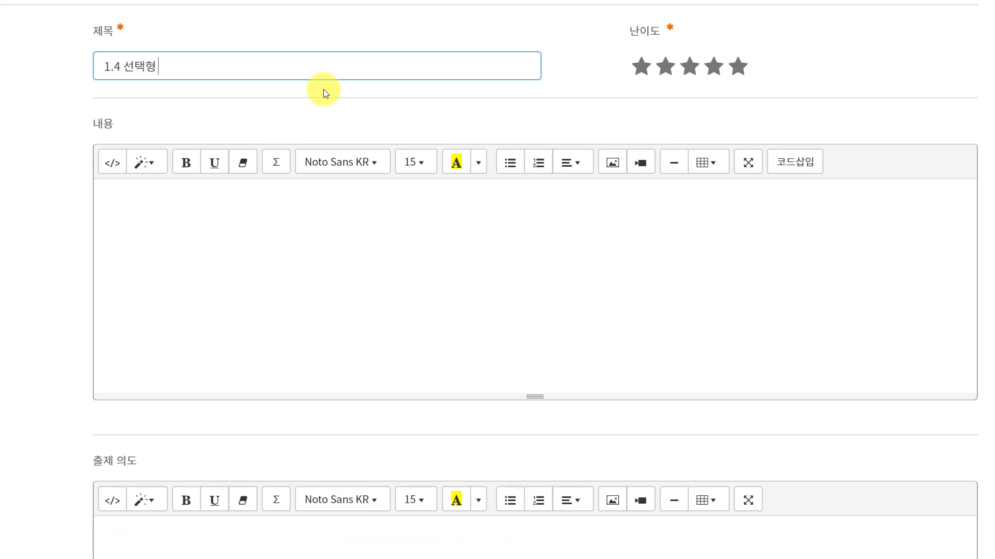
type("ㅕㅇ단ㅇ")
key("BackSpace")
key("BackSpace")
type("올인")
key("BackSpace")
key("BackSpace")
type("오ㅓㅠ")
key("BackSpace")
key("BackSpace")
key("BackSpace")
type("ㅇ옳은것")
type(" 찾기?")
Step: Write the content as '5. 다음 중 옳은 것은?' with a second line '머털쌤은 정말 대단해요~~~'
left_click(244, 232)
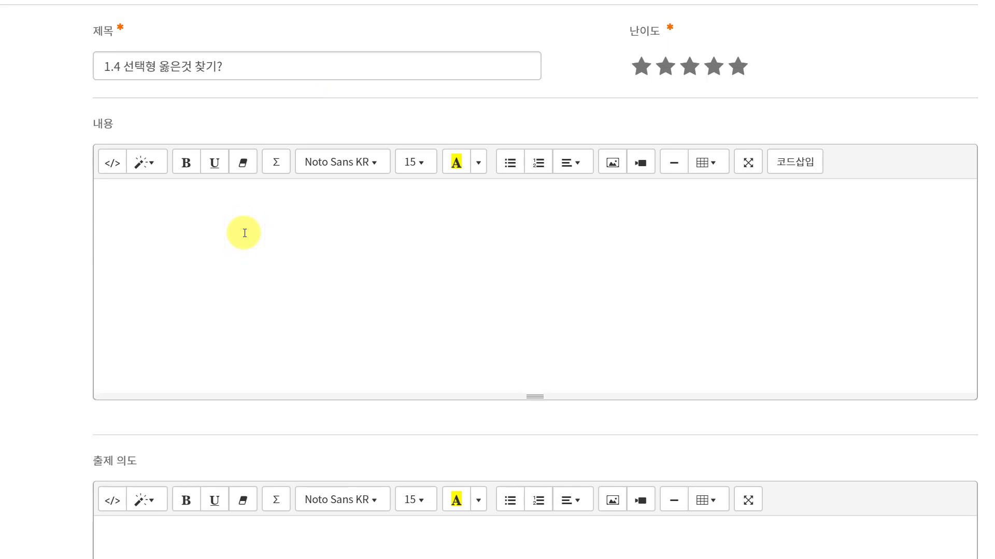
type("5. ㅇ")
type("음")
type(" 중 옳은 ")
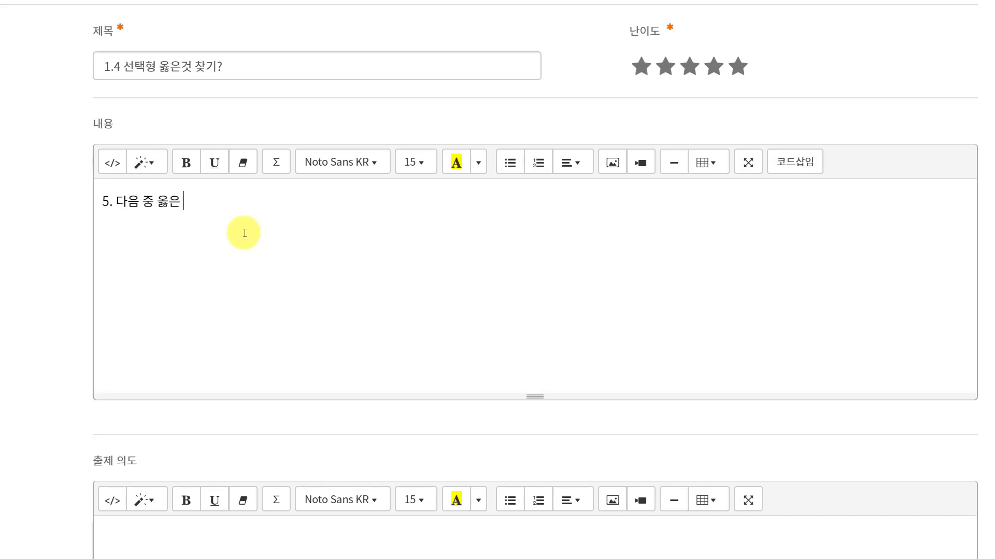
type("것ㅇ은?")
scroll(257, 228, "down", 7)
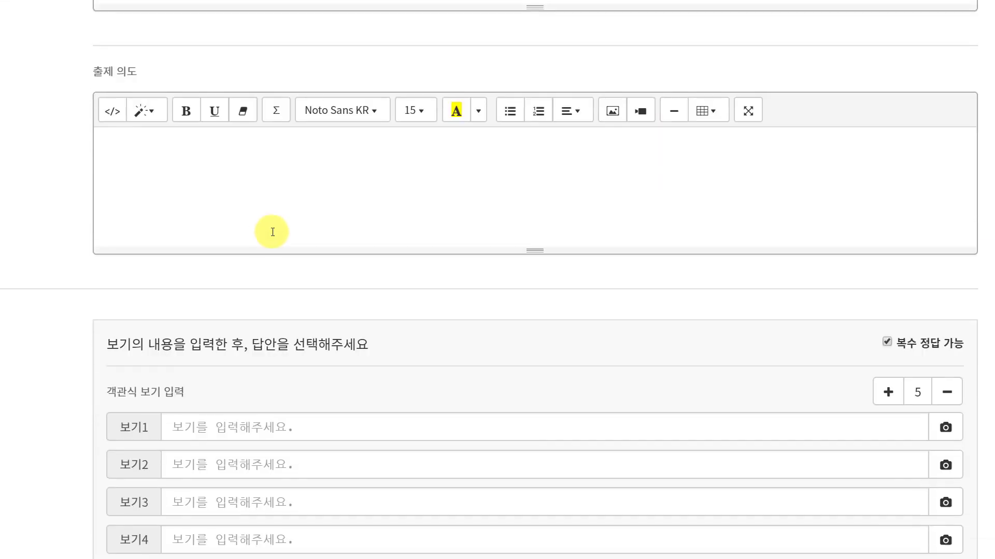
scroll(153, 221, "up", 6)
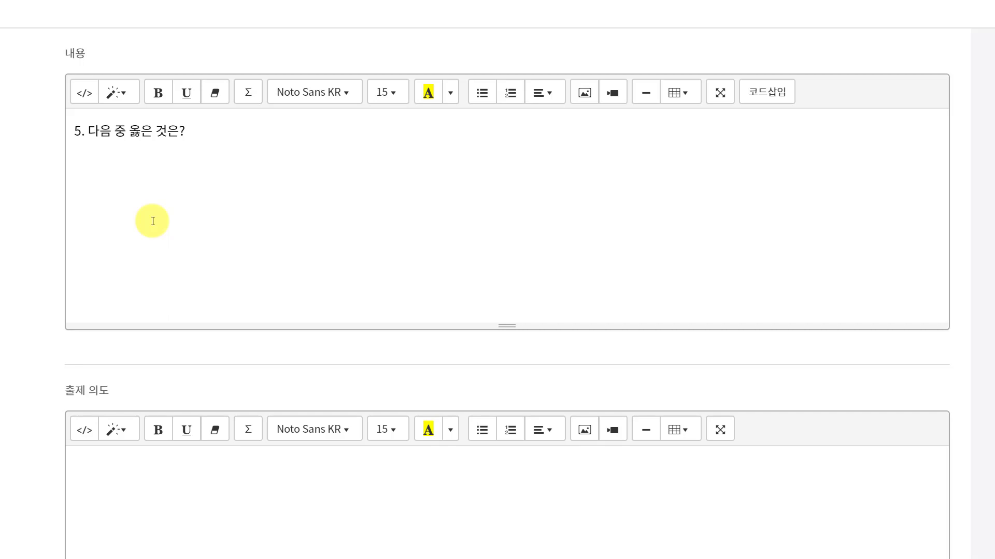
key("Return")
type("머털쌤은 ")
type("ㅈ")
type("정말 ")
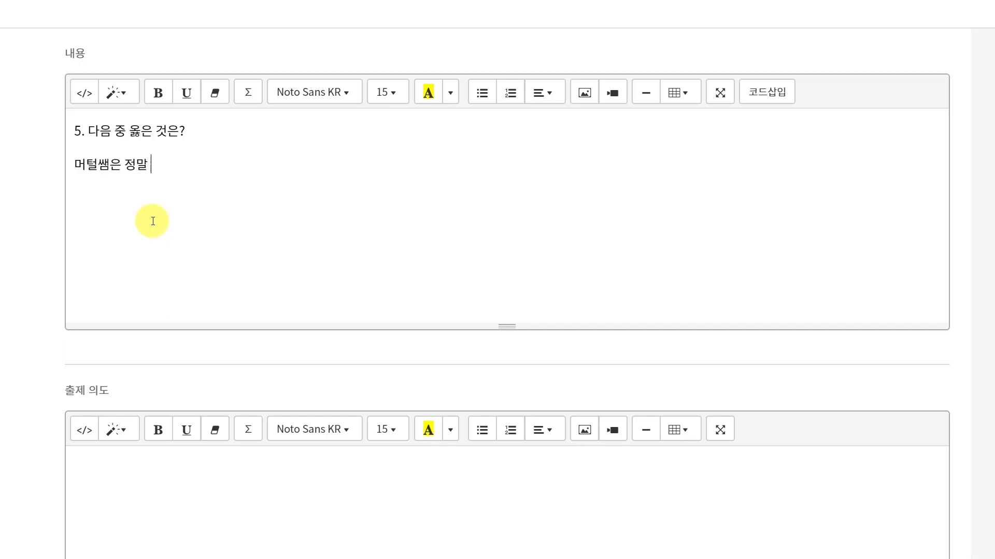
type("대단해요~~~")
Step: Enter the first four choices as 그래, 진짜, 에~~~~ and 맞아요?
scroll(233, 197, "down", 13)
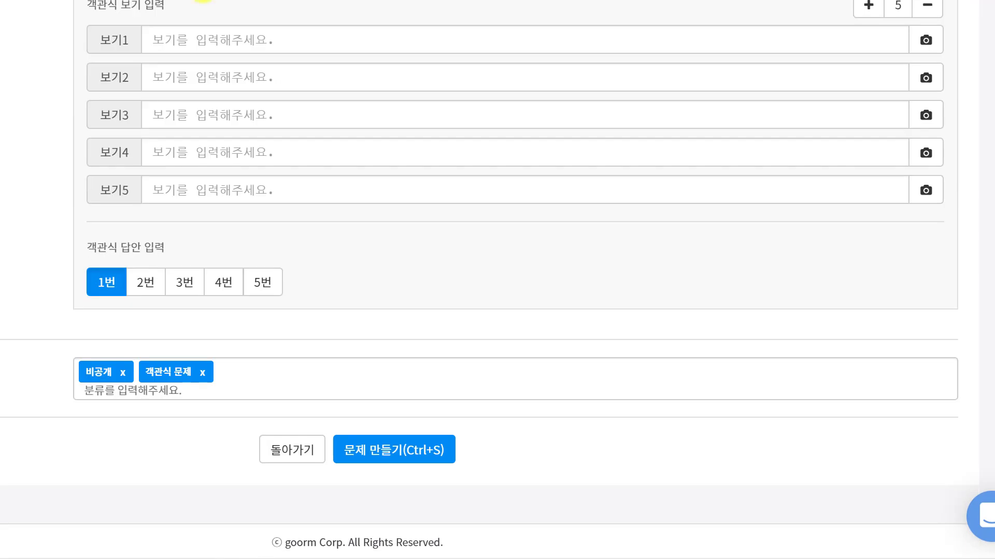
left_click(207, 36)
type("그래")
left_click(199, 78)
type("진짜")
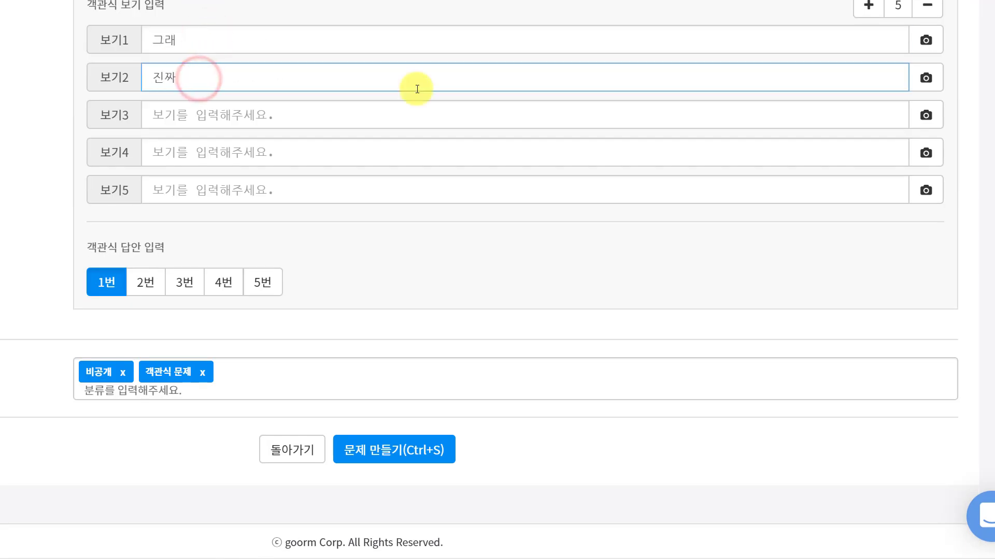
left_click(318, 110)
type("에~~~~")
left_click(315, 155)
type("맞앙")
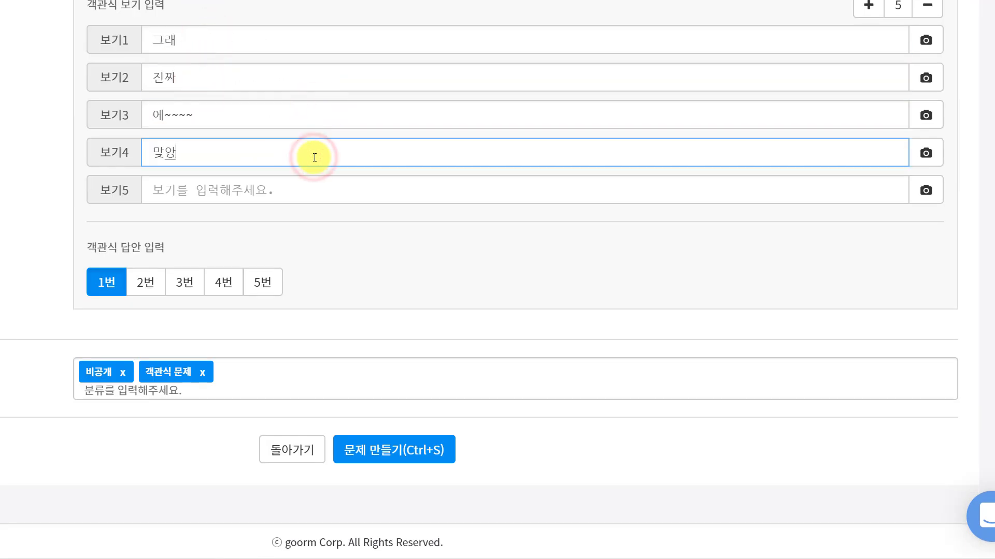
type("요?")
Step: Add a question mark to choice 1 and enter choice 5 as '아니지 무지무지 대단해요~~'
left_click(295, 48)
type("?")
left_click(207, 187)
type("아니지 대")
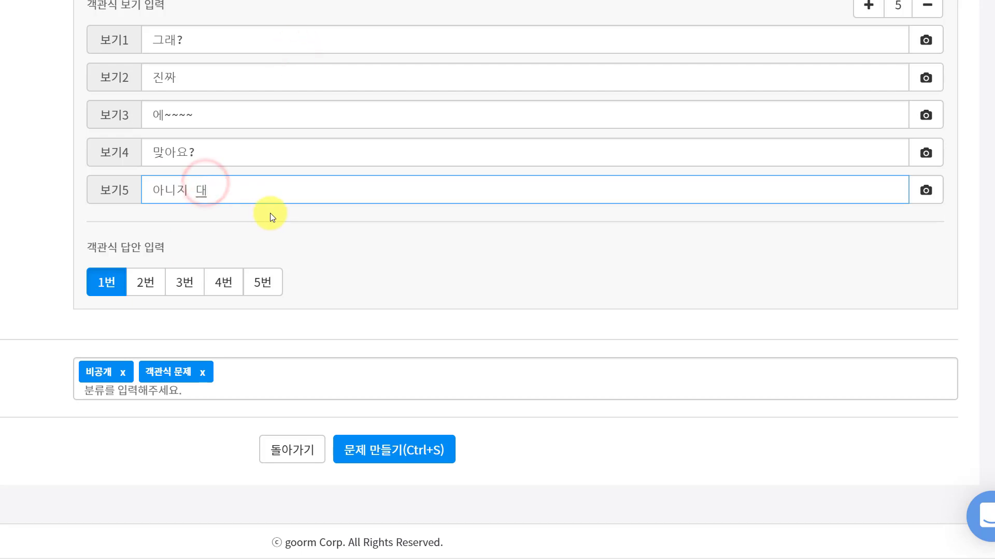
key("BackSpace")
type("무지무지 대단해요")
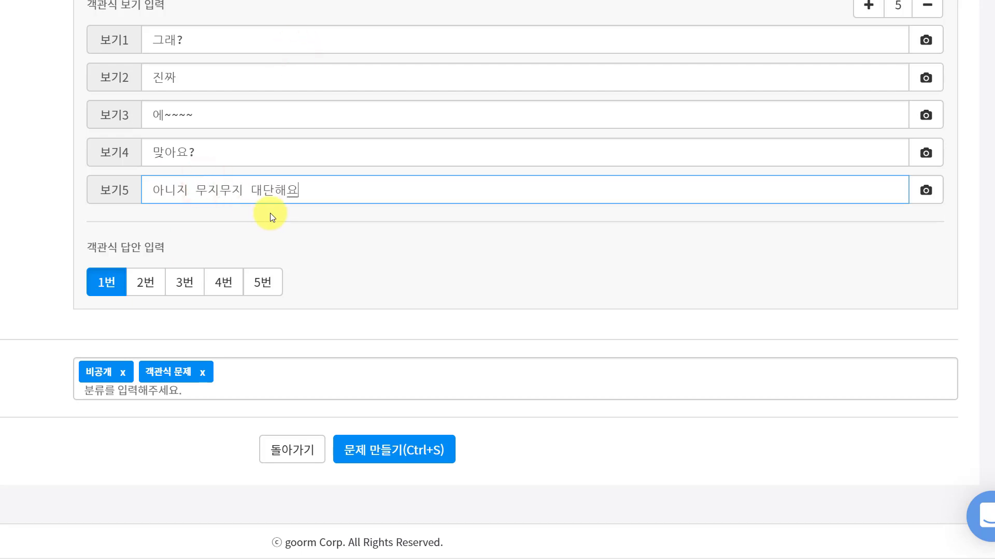
type("~~")
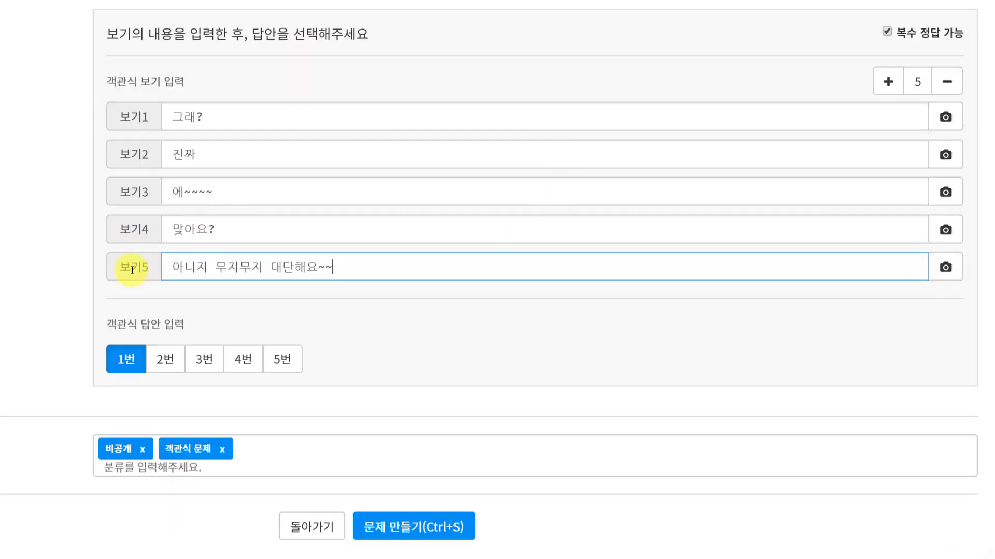
Step: Mark choice 5 as the only correct answer
left_click(286, 361)
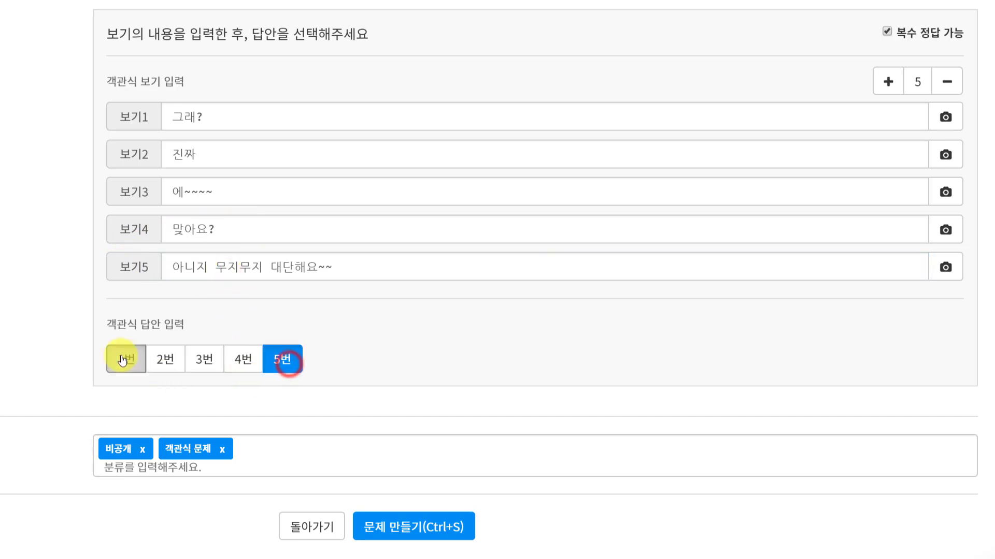
left_click(113, 365)
left_click(115, 358)
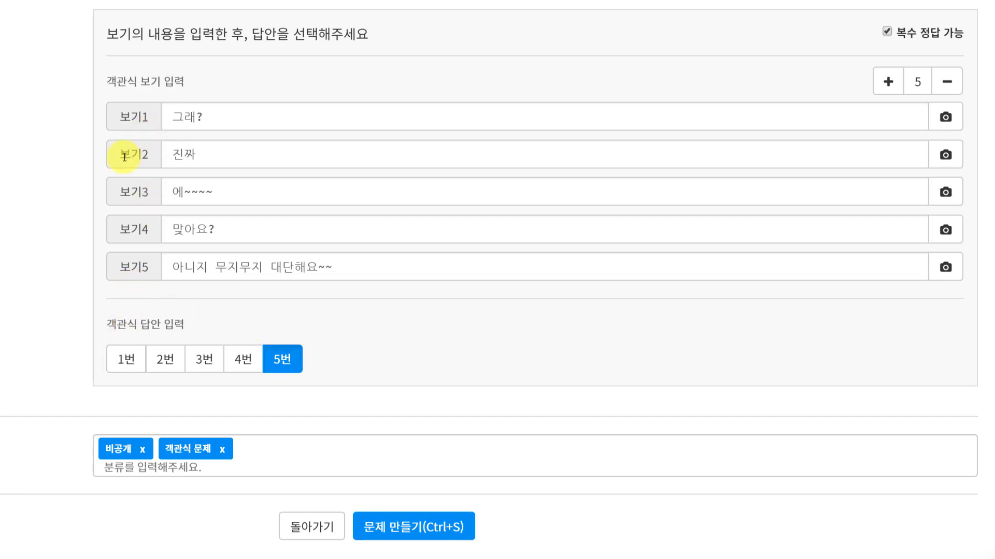
Step: Change choice 4 to '맞아요~!' and also mark it as a correct answer
left_click(228, 237)
key("BackSpace")
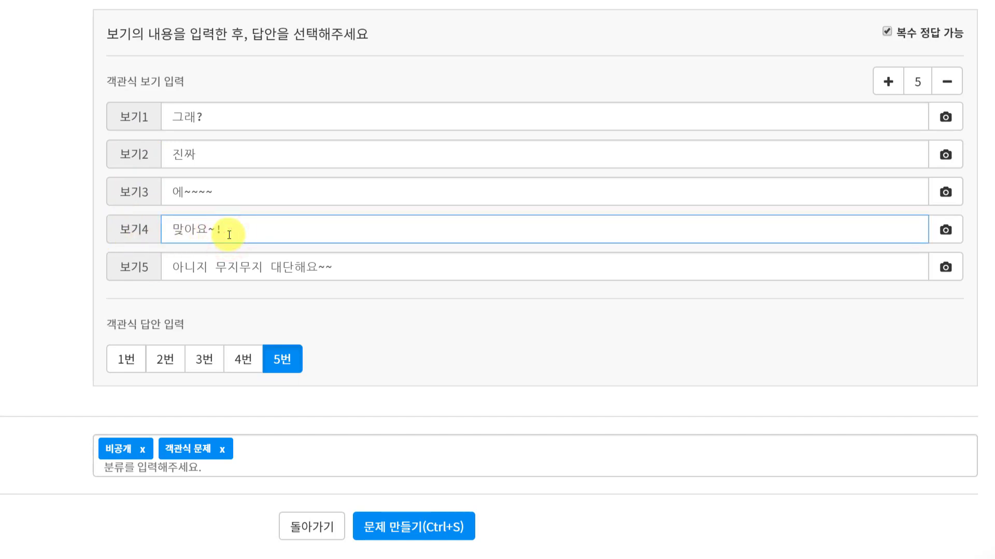
left_click(246, 359)
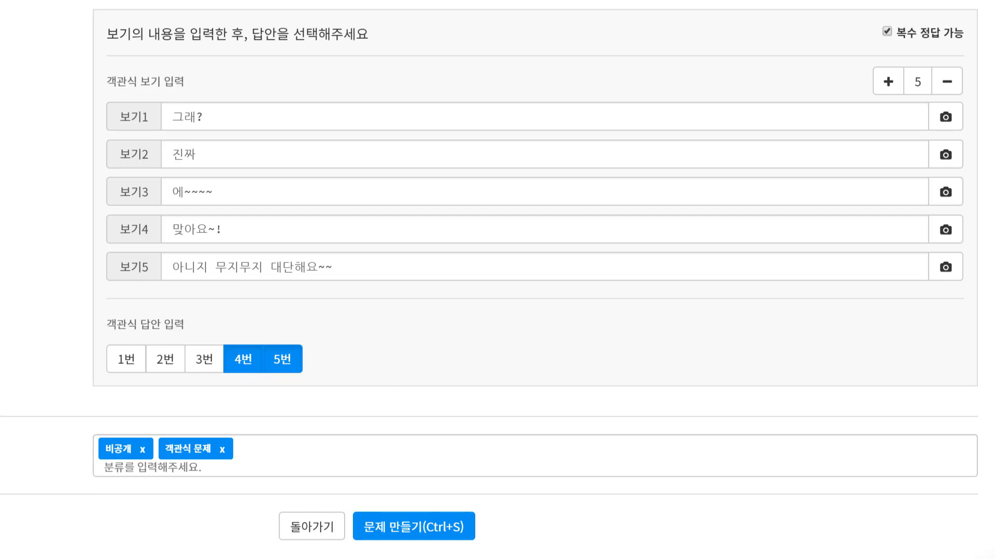
Step: Try picking answers with multiple correct answers disabled, then re-enable it and reselect answers 4 and 5
left_click(887, 31)
left_click(277, 363)
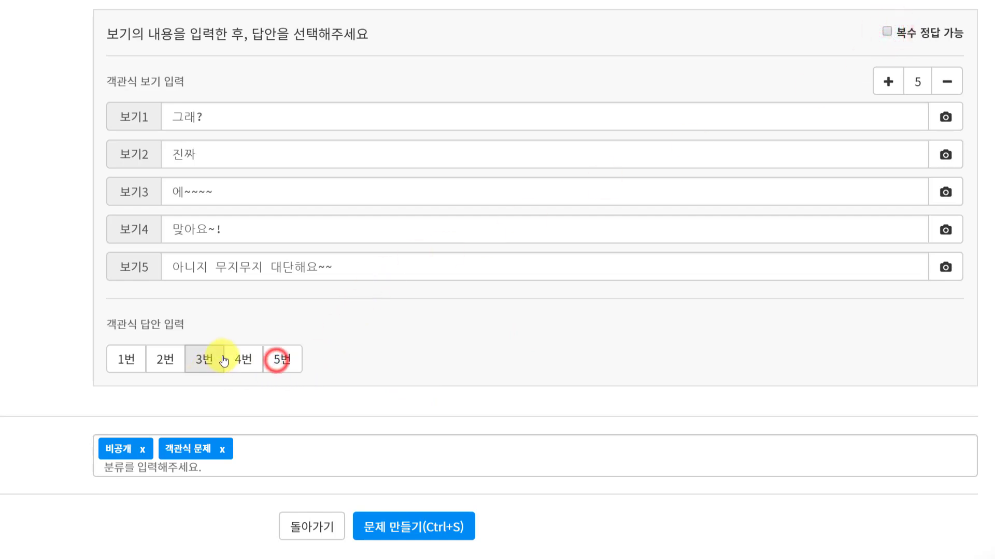
left_click(205, 360)
left_click(289, 365)
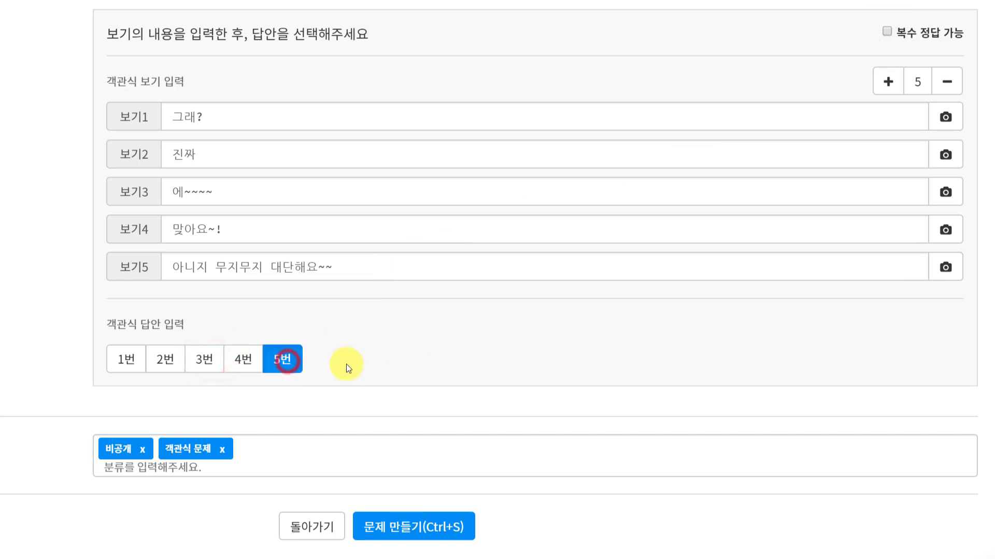
left_click(240, 361)
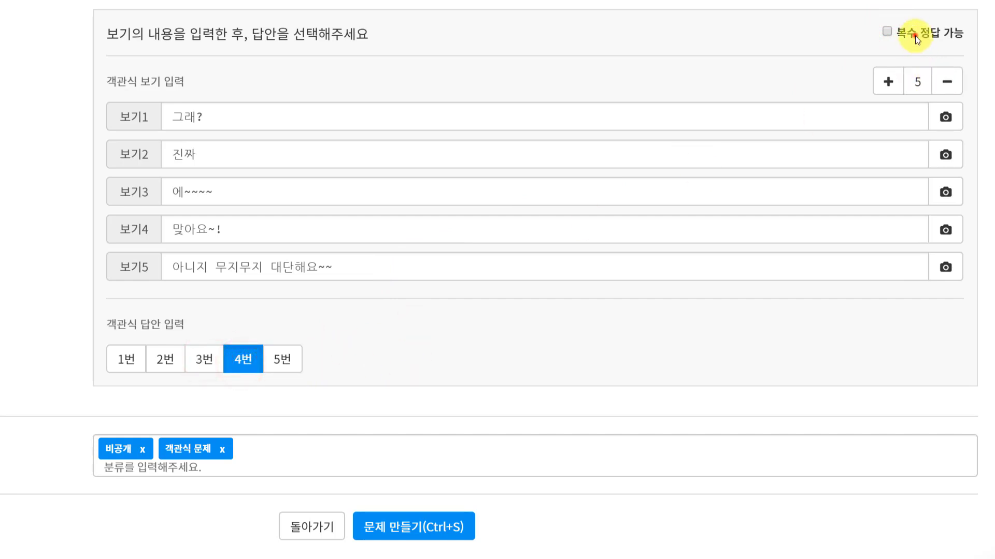
left_click(912, 33)
left_click(241, 357)
left_click(273, 364)
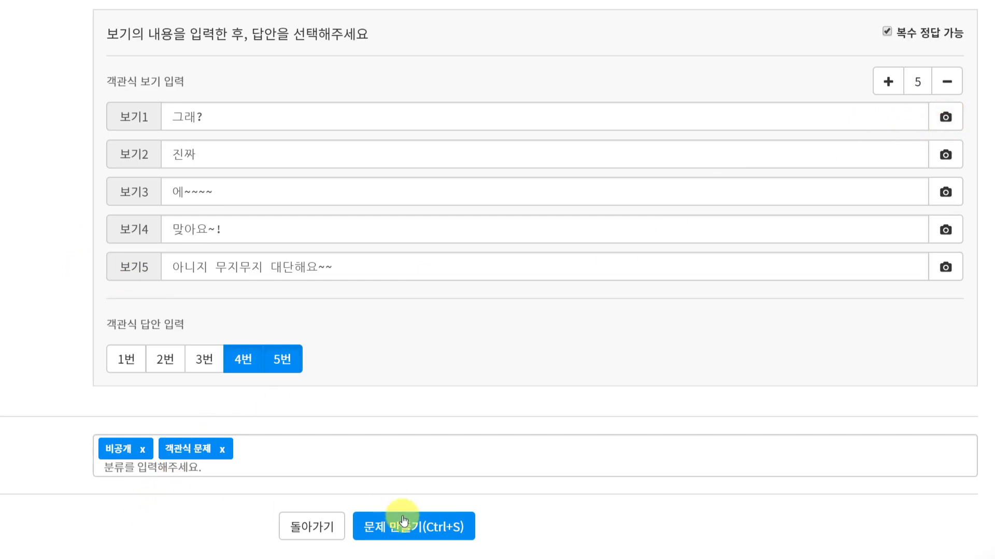
left_click(282, 360)
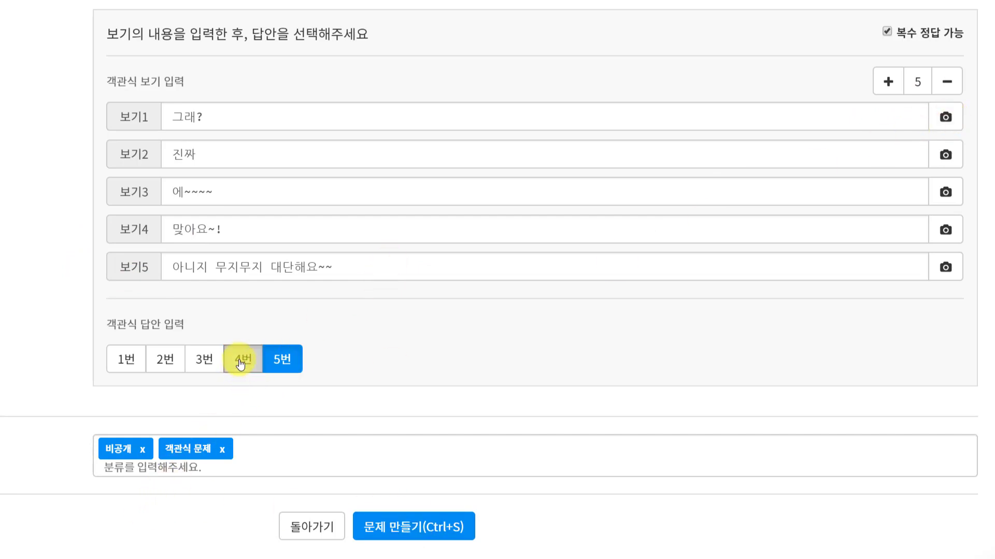
Step: Attempt to create the question, then set its difficulty to five stars
left_click(412, 534)
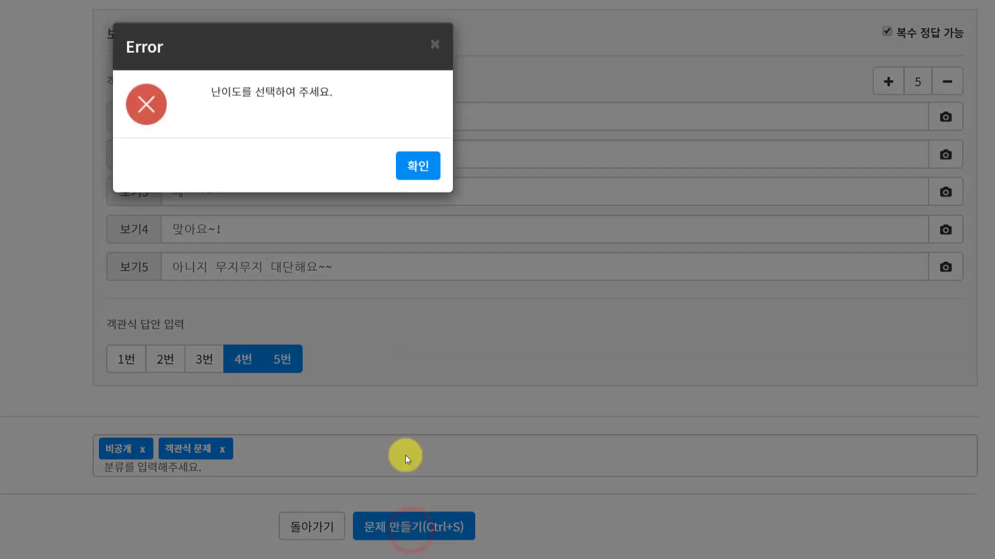
left_click(419, 176)
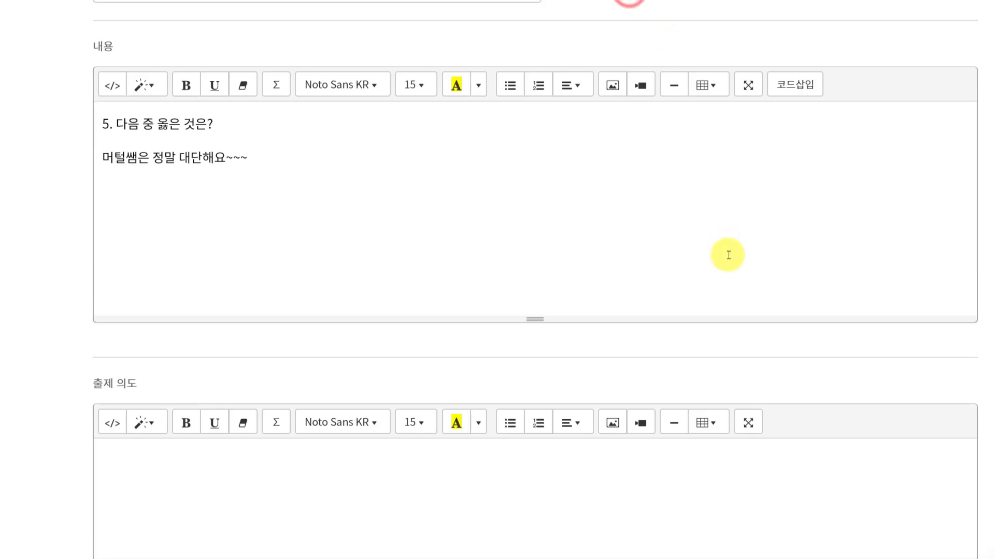
scroll(724, 253, "down", 10)
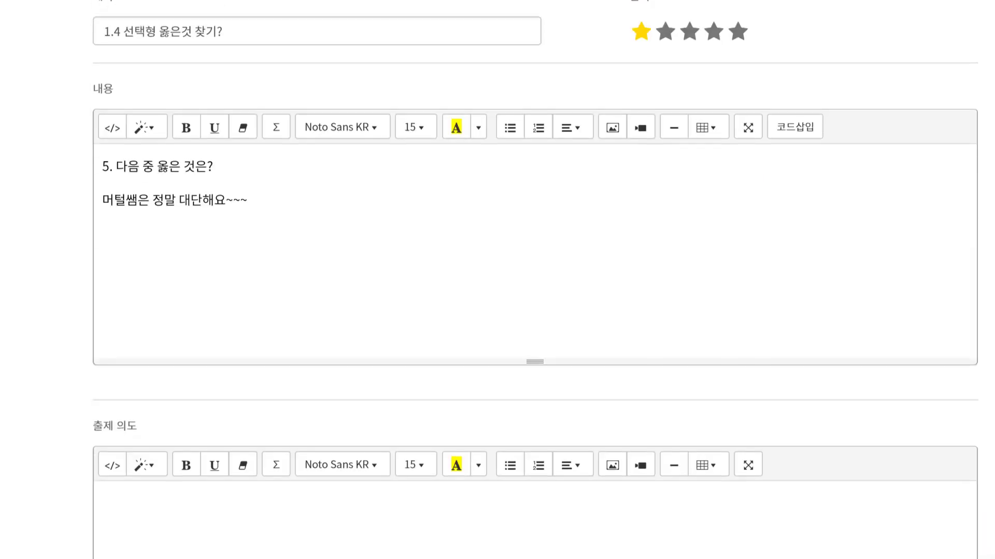
left_click(737, 31)
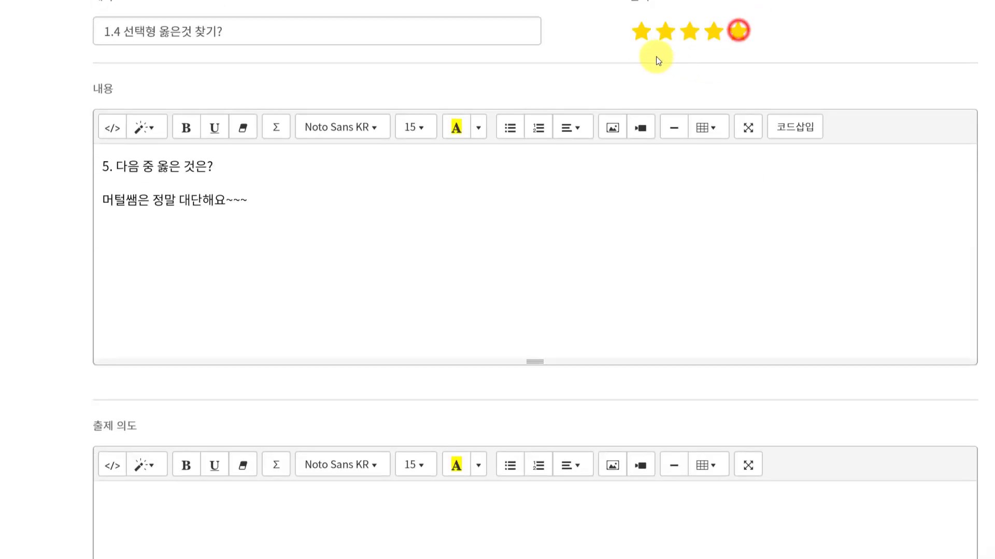
scroll(606, 247, "down", 5)
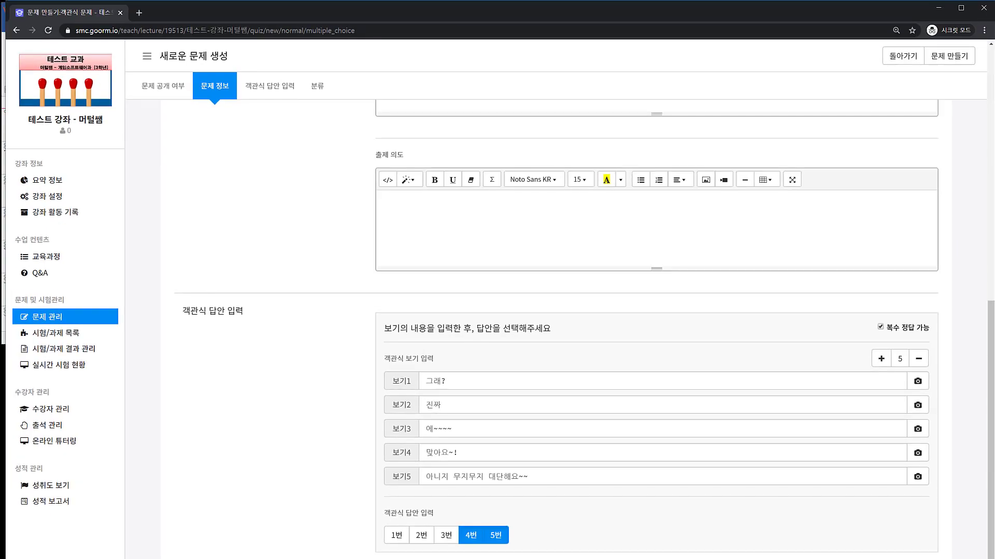